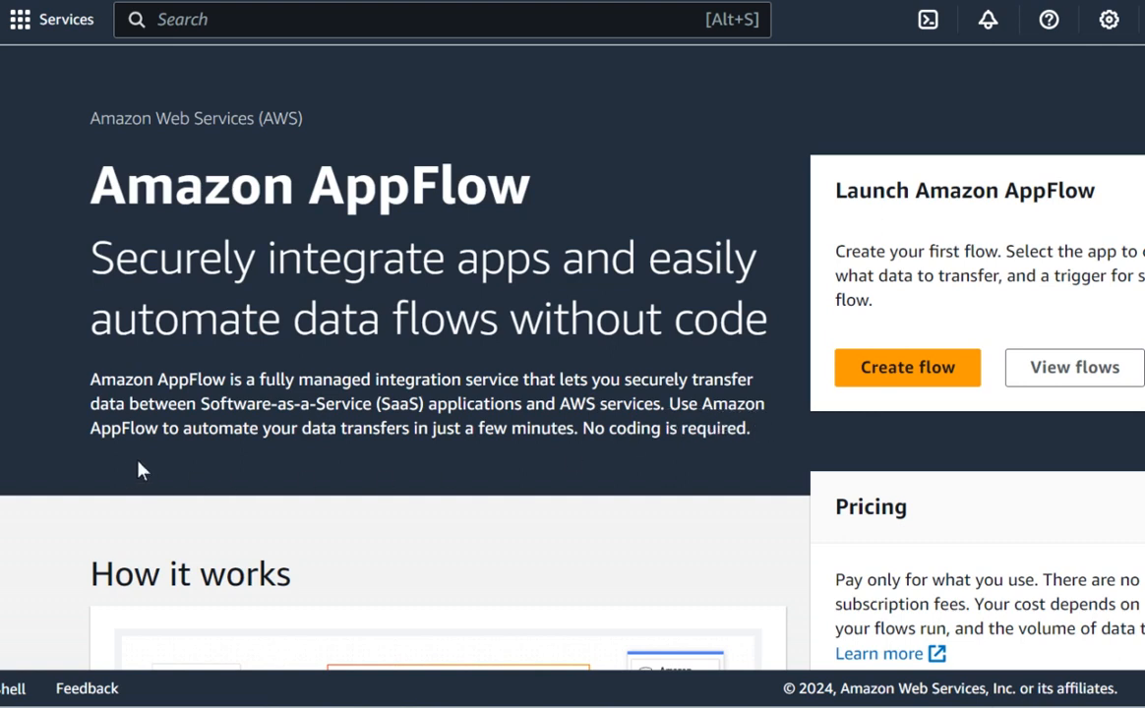
Step: Start creating a new flow in Amazon AppFlow
drag(152, 433, 758, 433)
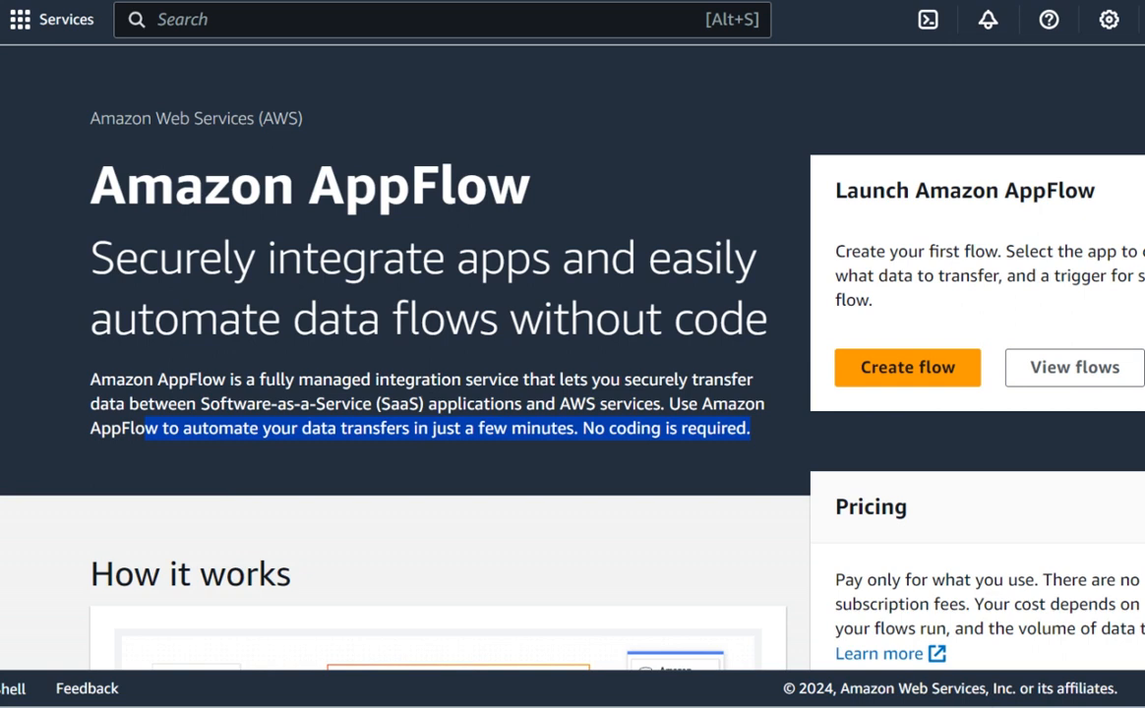
click(942, 378)
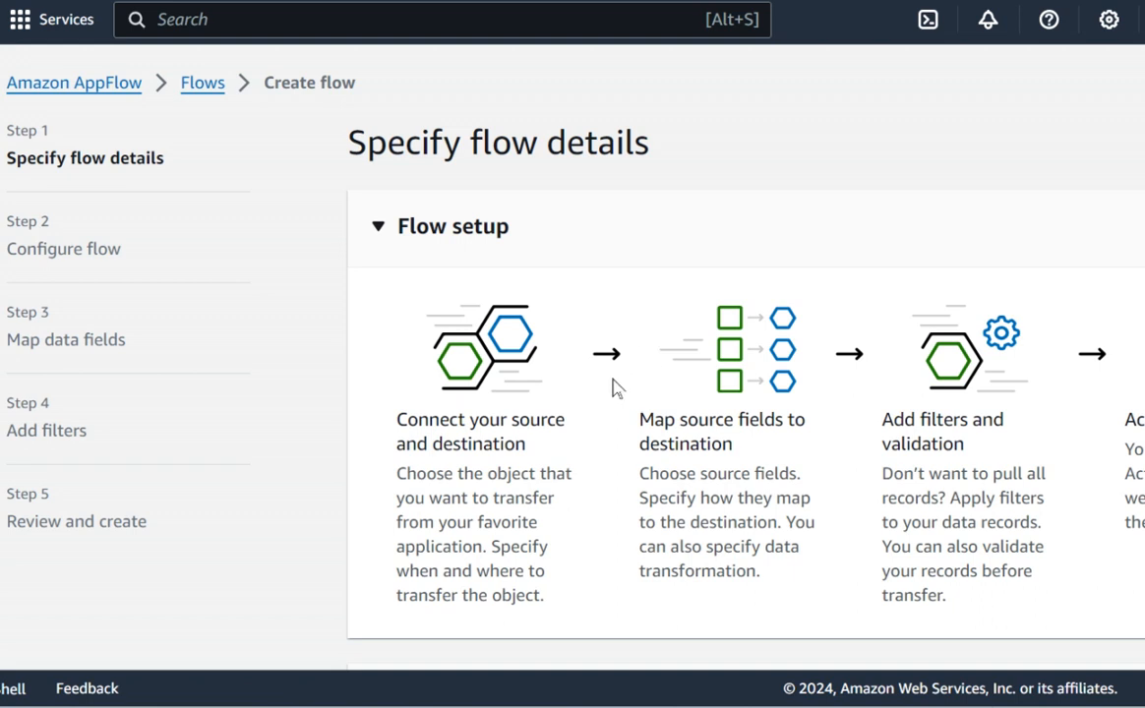
Step: Read the flow setup overview, covering source and destination connection, field mapping, and filters and validation
scroll(614, 389, down, 5)
scroll(508, 414, up, 3)
drag(397, 201, 548, 358)
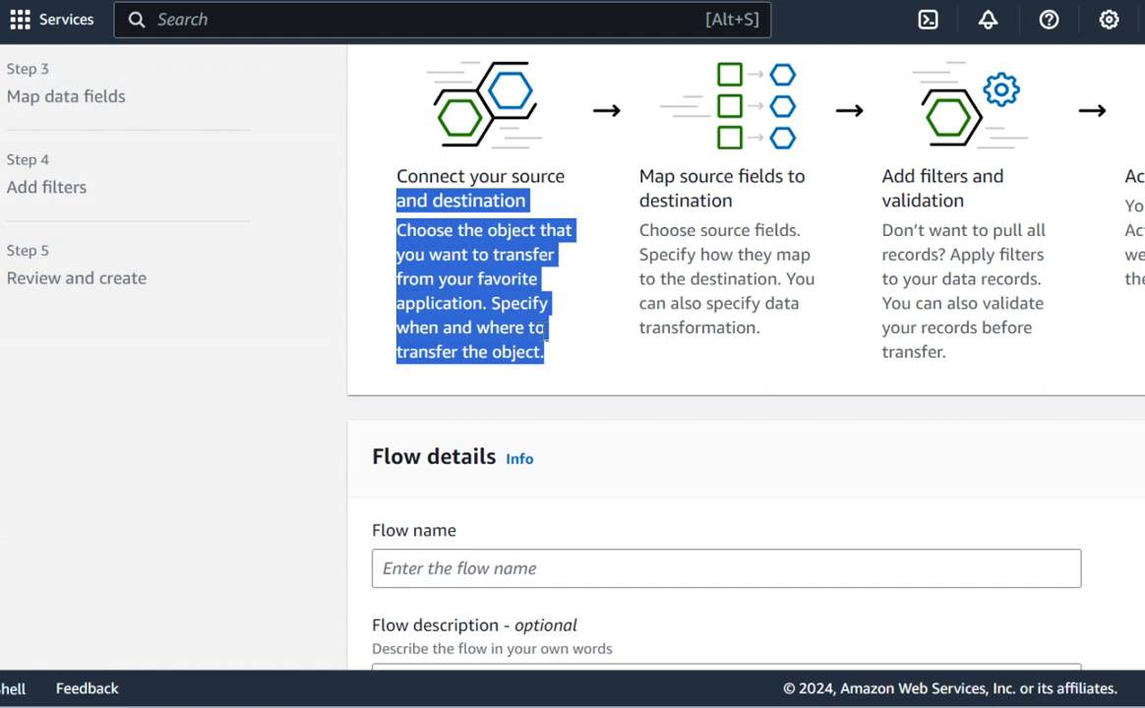
drag(631, 197, 774, 348)
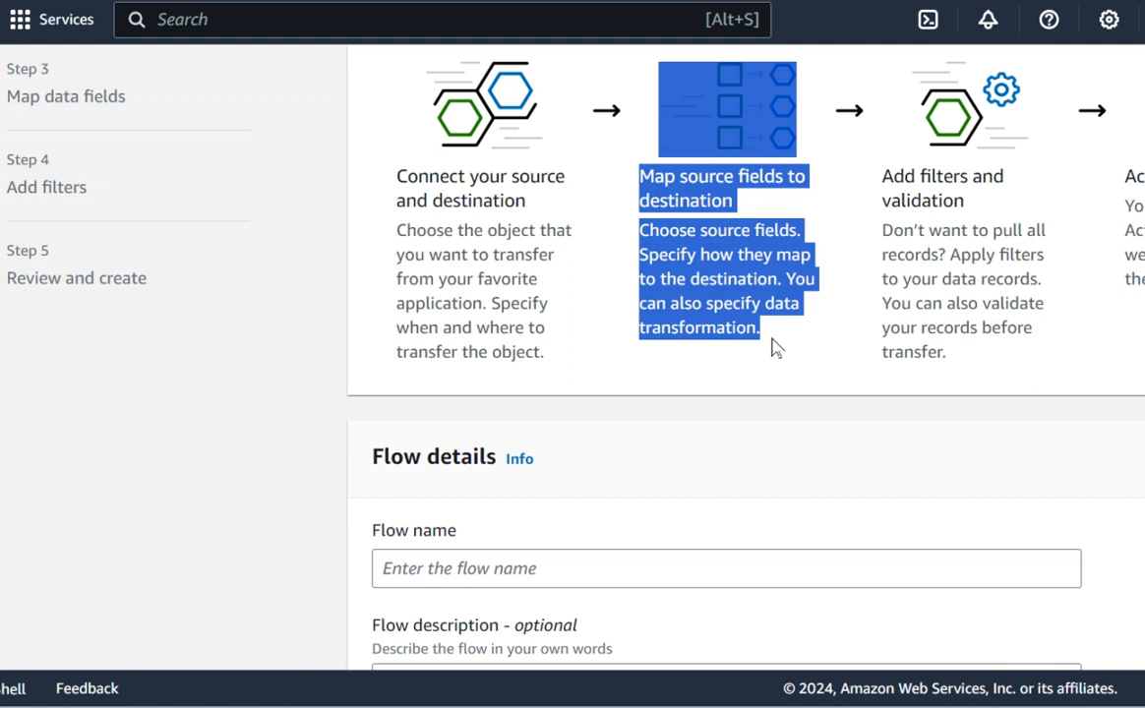
drag(881, 177, 972, 356)
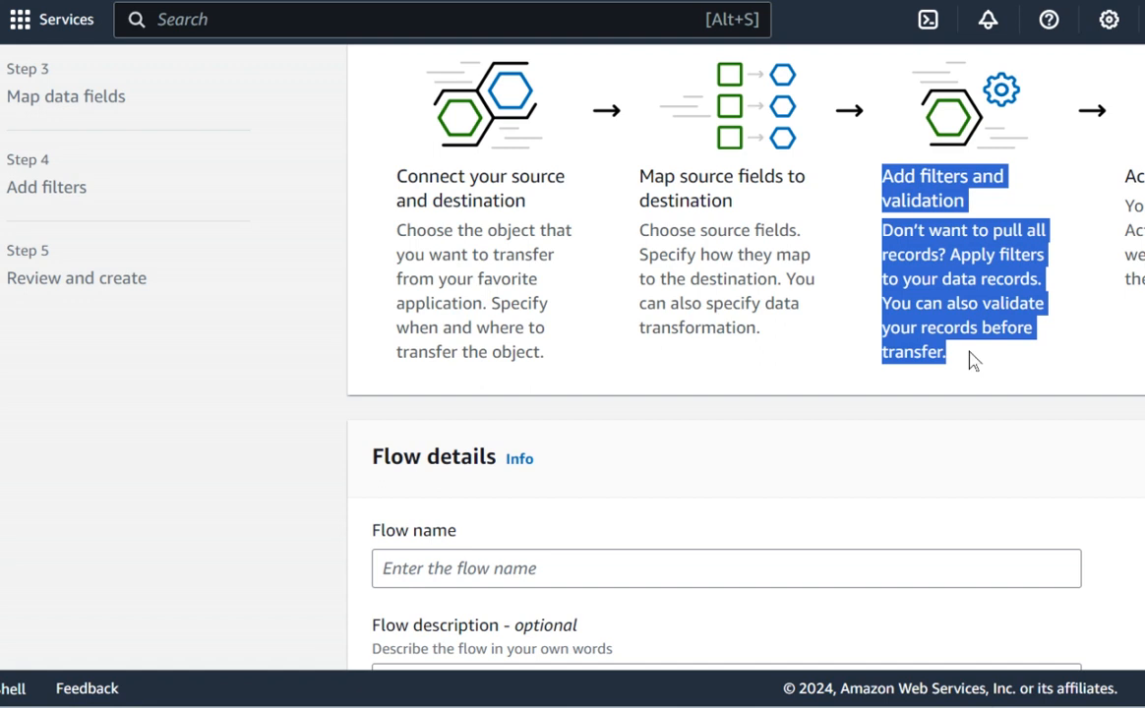
click(994, 215)
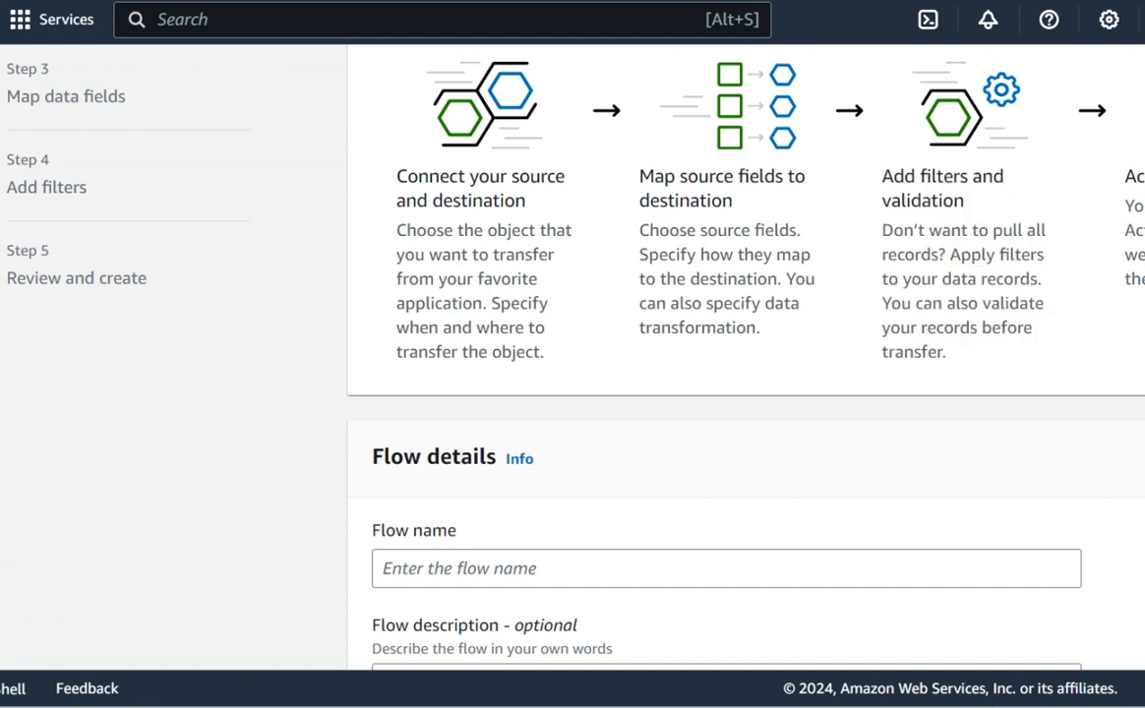
mouse_move(1143, 180)
mouse_down()
mouse_move(1104, 185)
mouse_move(1122, 184)
mouse_up()
scroll(761, 327, up, 3)
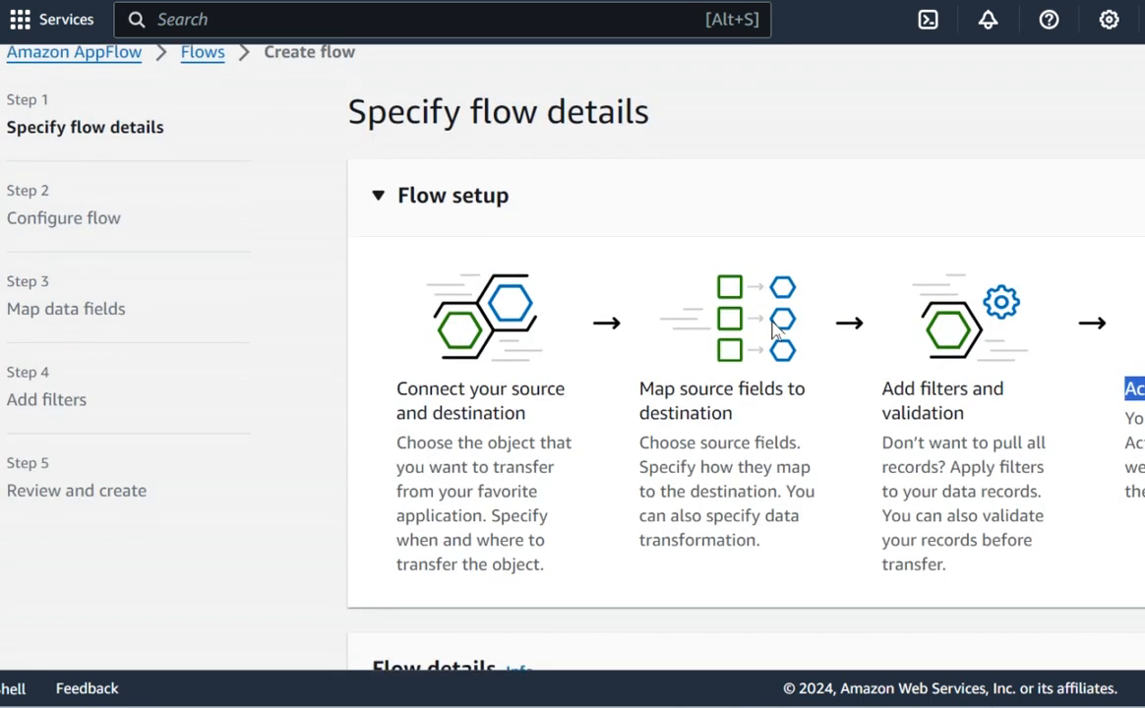
Step: Name the new flow DemoAppflow20240516
scroll(762, 344, down, 5)
click(544, 210)
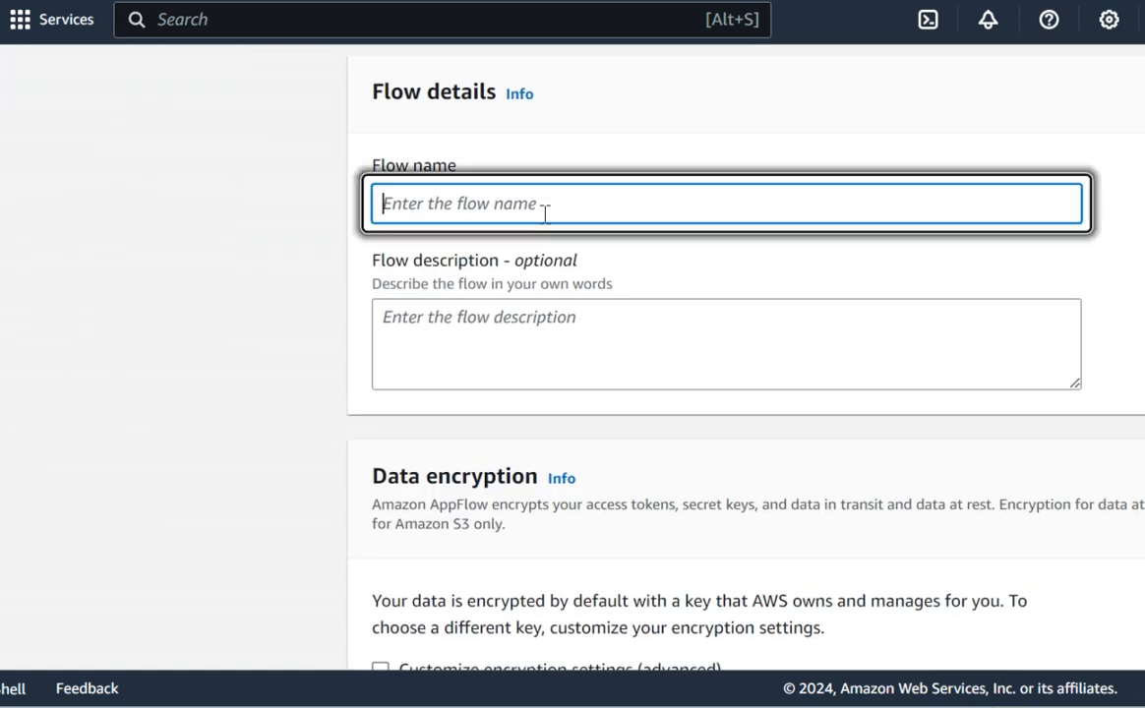
text(DemoA)
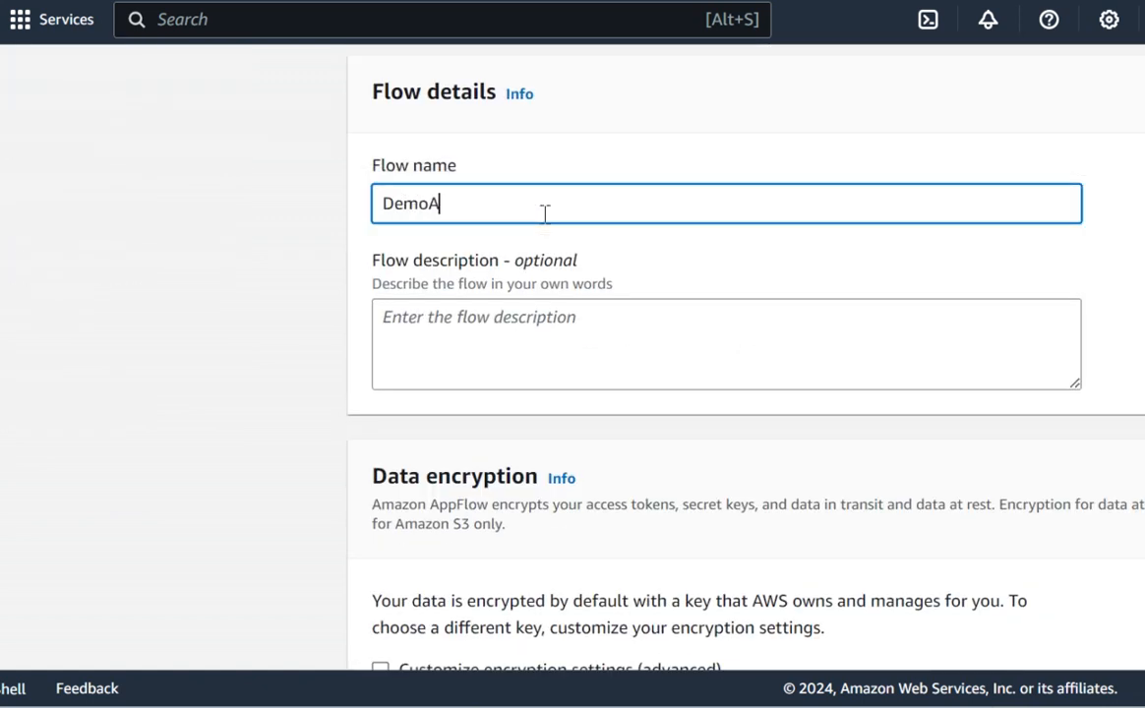
text(ppflow202)
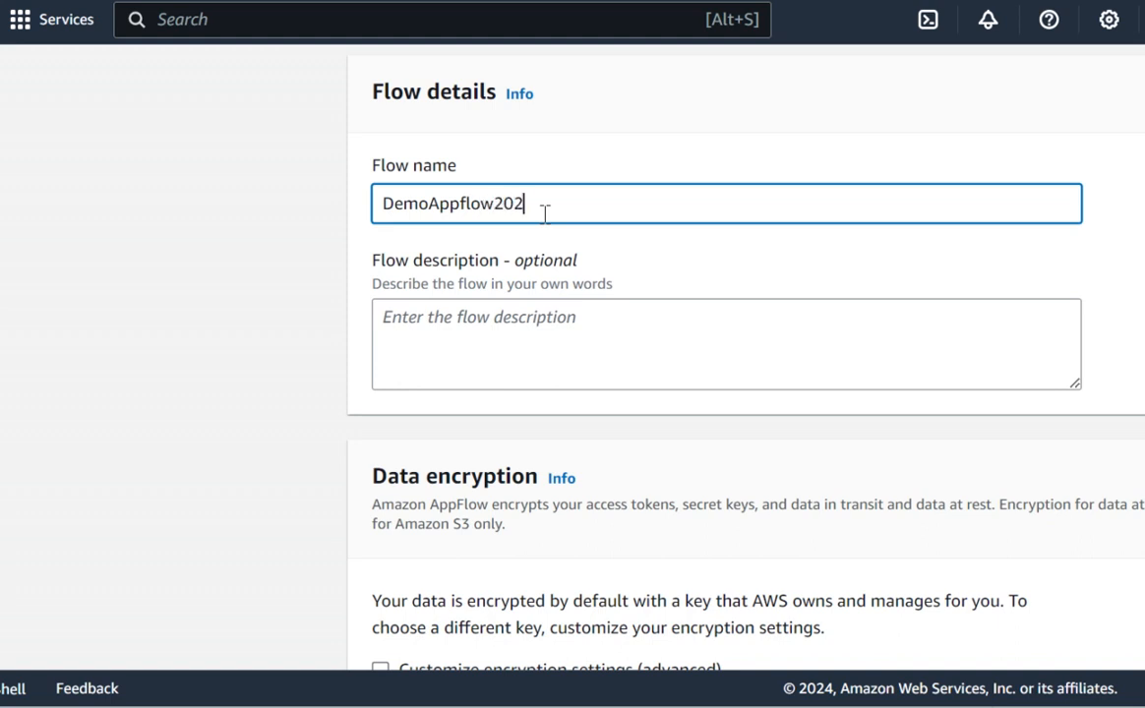
text(40516)
Step: Enter the flow description "DemoAppflow from S3 source to S3 target", reusing the DemoAppflow part of the flow name
click(446, 341)
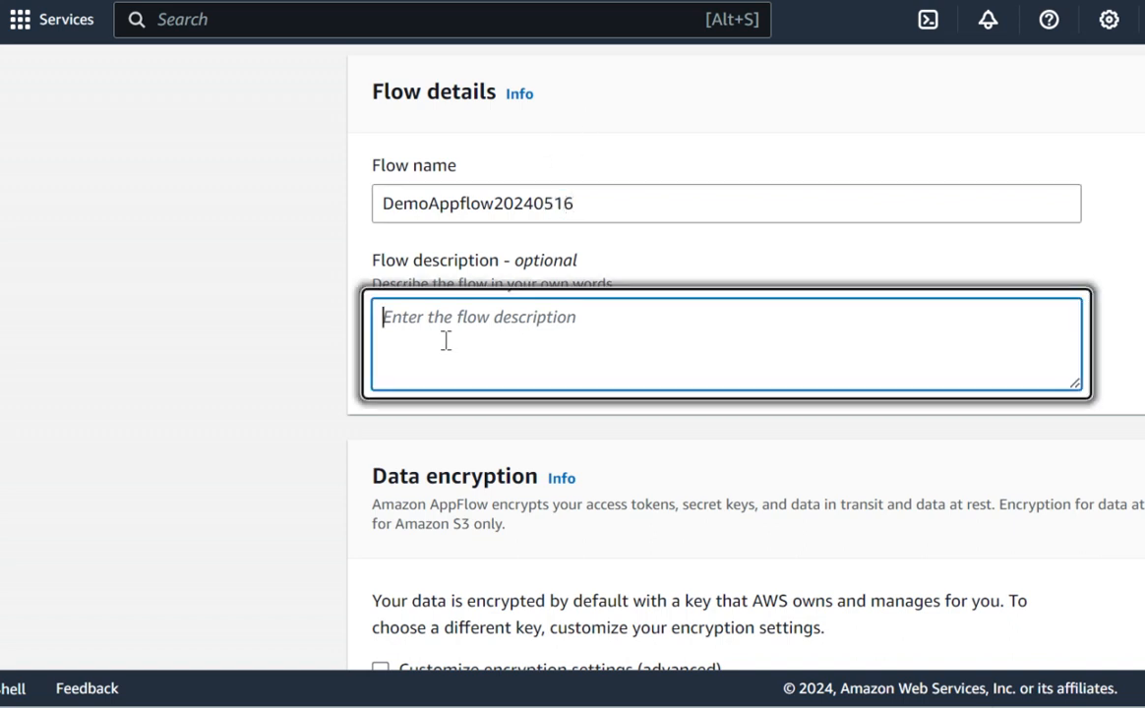
drag(495, 203, 358, 212)
key(ctrl+c)
click(523, 338)
key(ctrl+v)
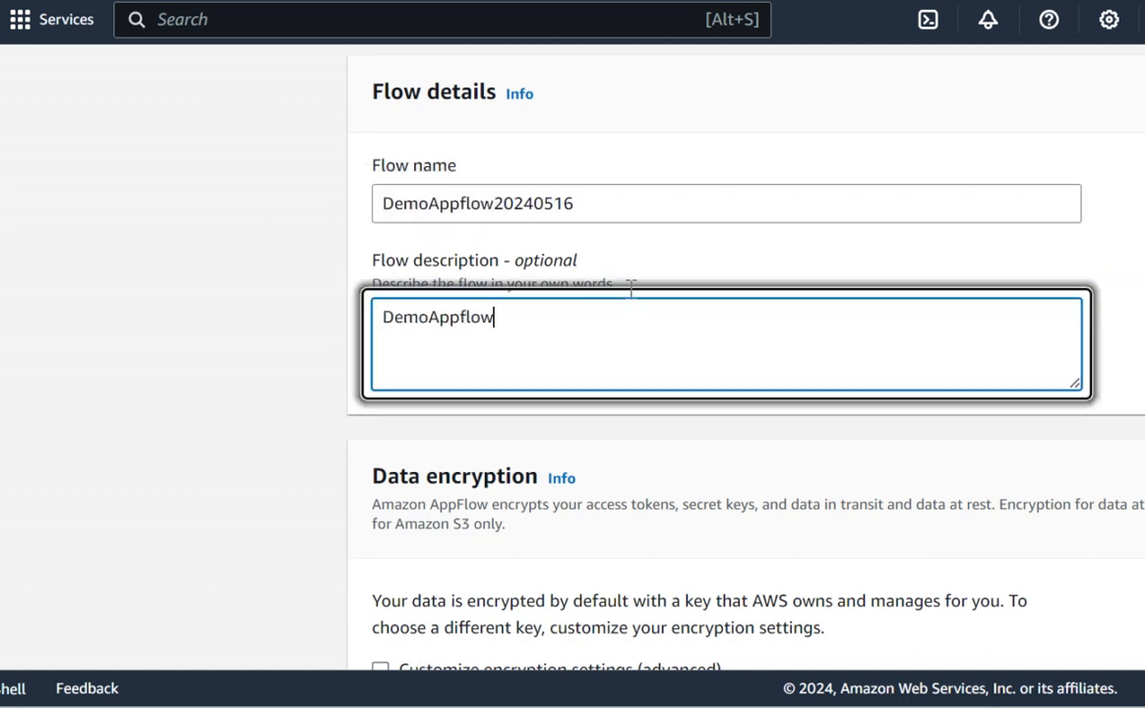
text(from S3 )
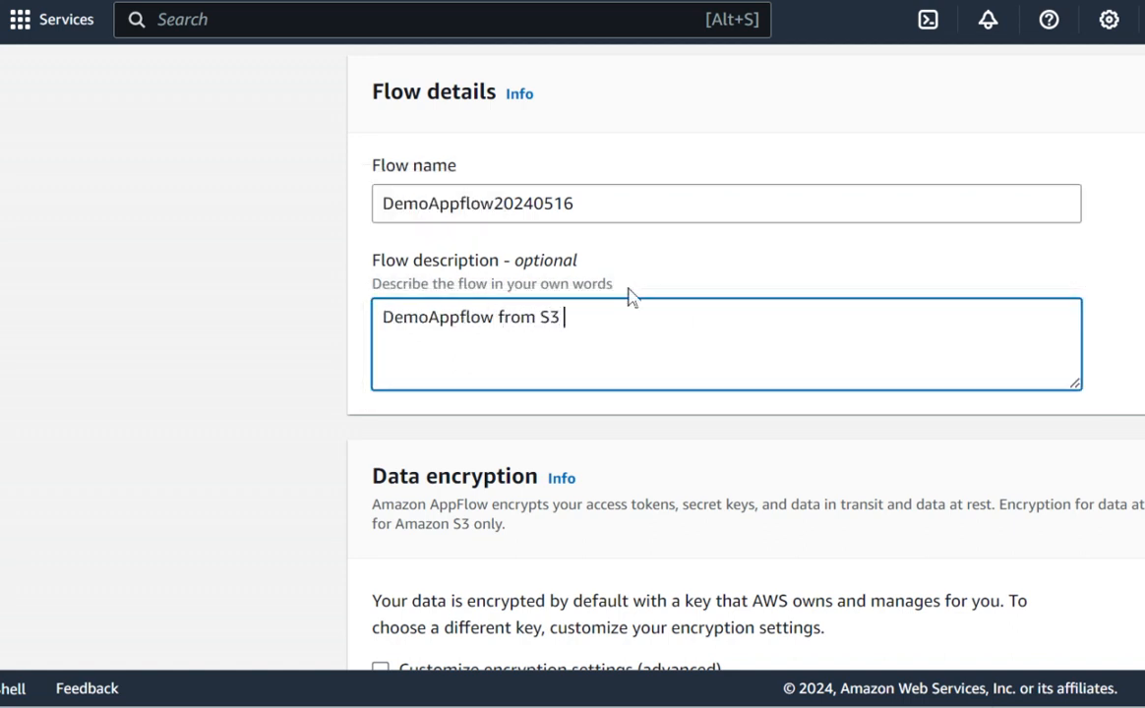
text(to S3 target)
click(563, 317)
text(source)
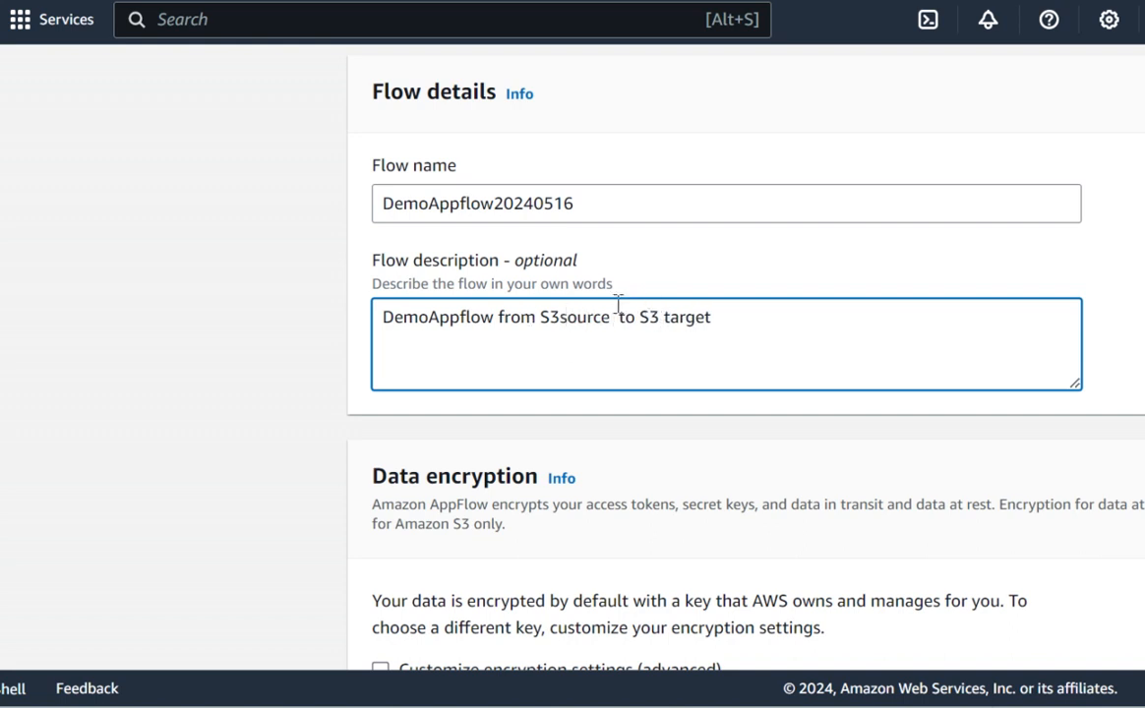
scroll(551, 315, down, 1)
click(558, 197)
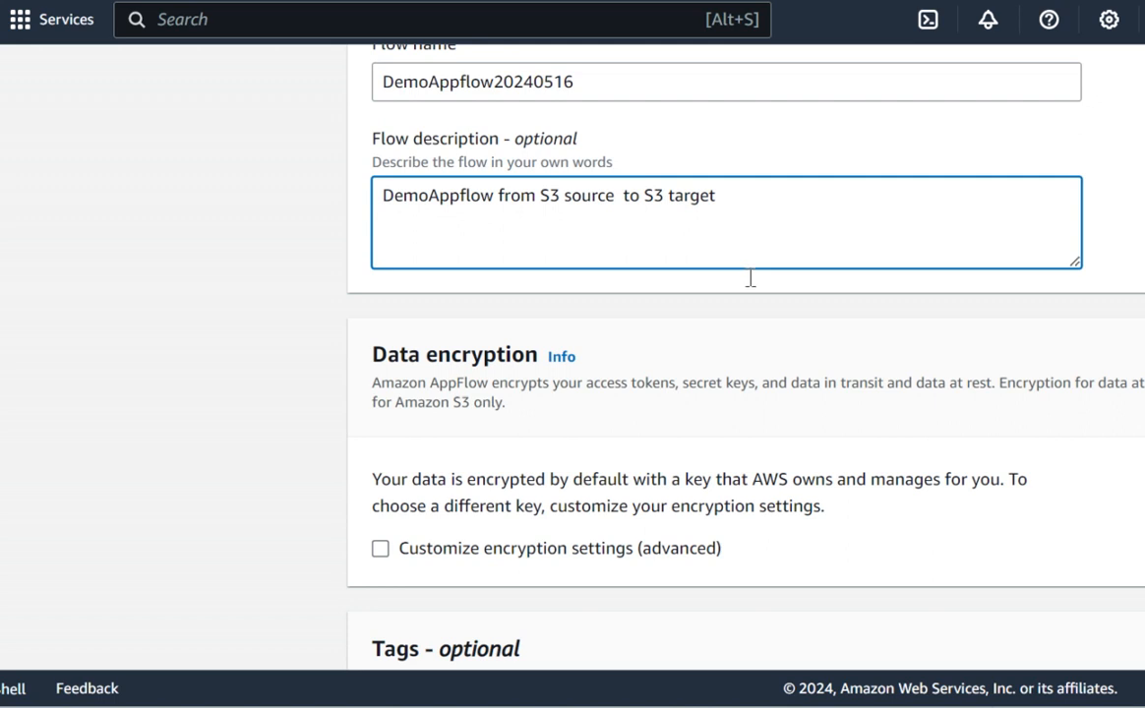
Step: Check the advanced encryption settings, leave customization switched off, and continue to the Configure flow step
scroll(710, 375, down, 2)
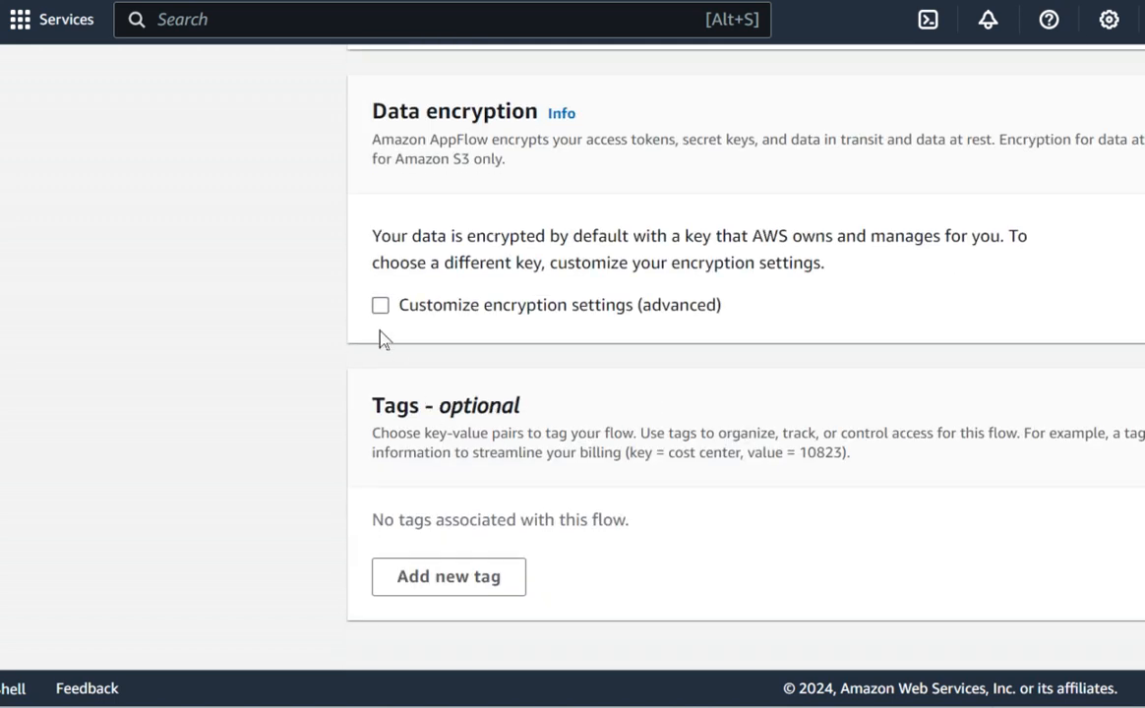
click(379, 306)
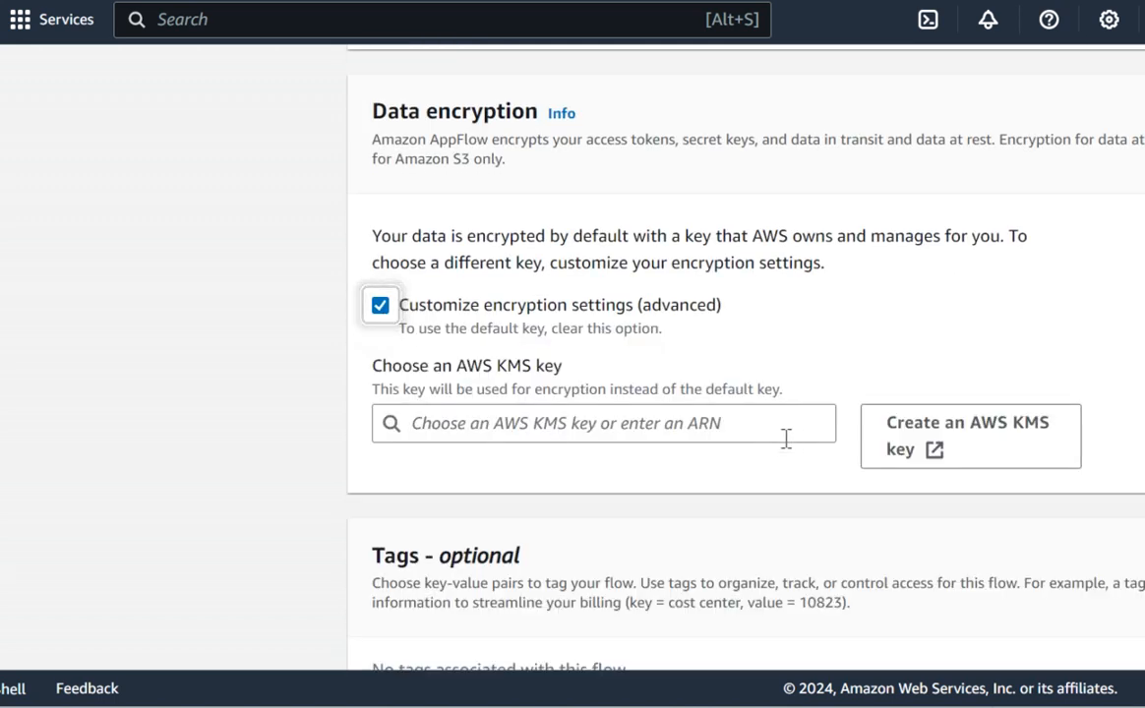
click(384, 308)
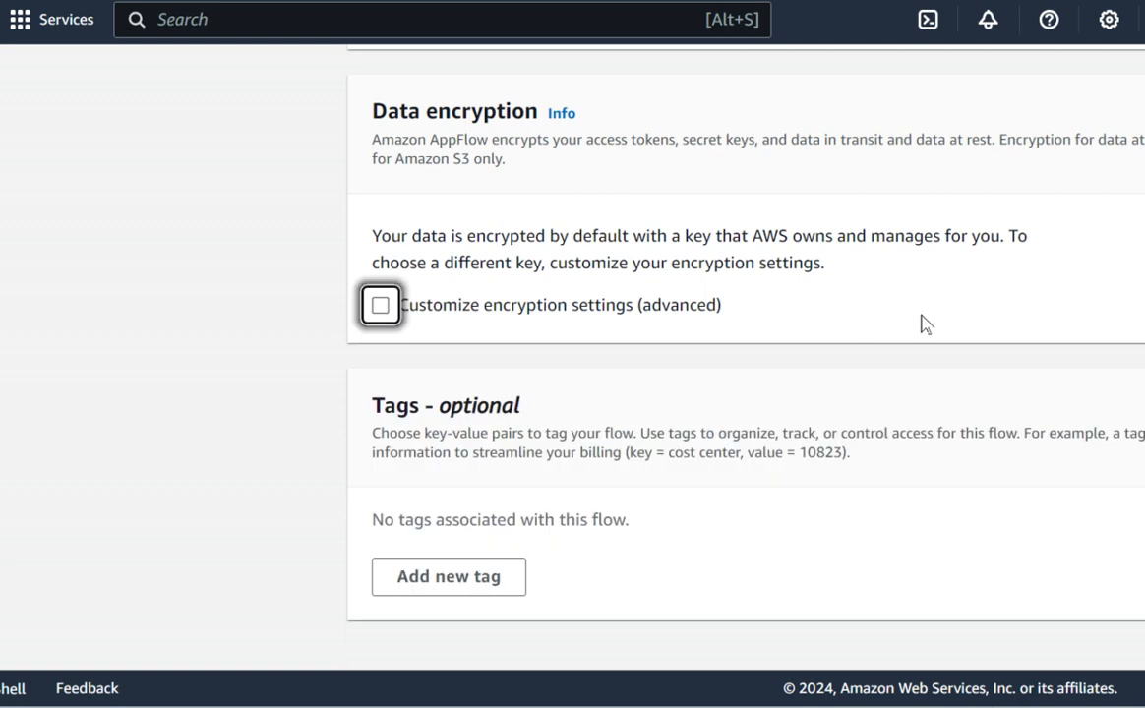
scroll(861, 334, down, 1)
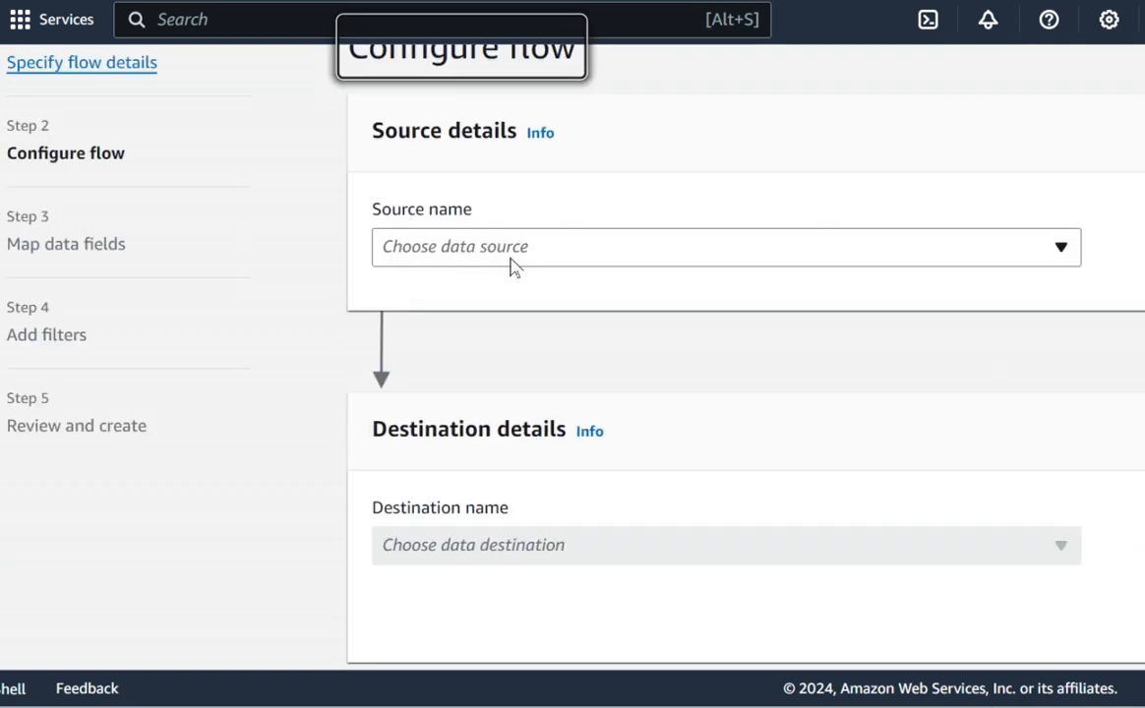
Step: Browse the full list of available data source connectors for the flow, from Adobe Analytics through Zoom
click(518, 251)
scroll(509, 335, down, 10)
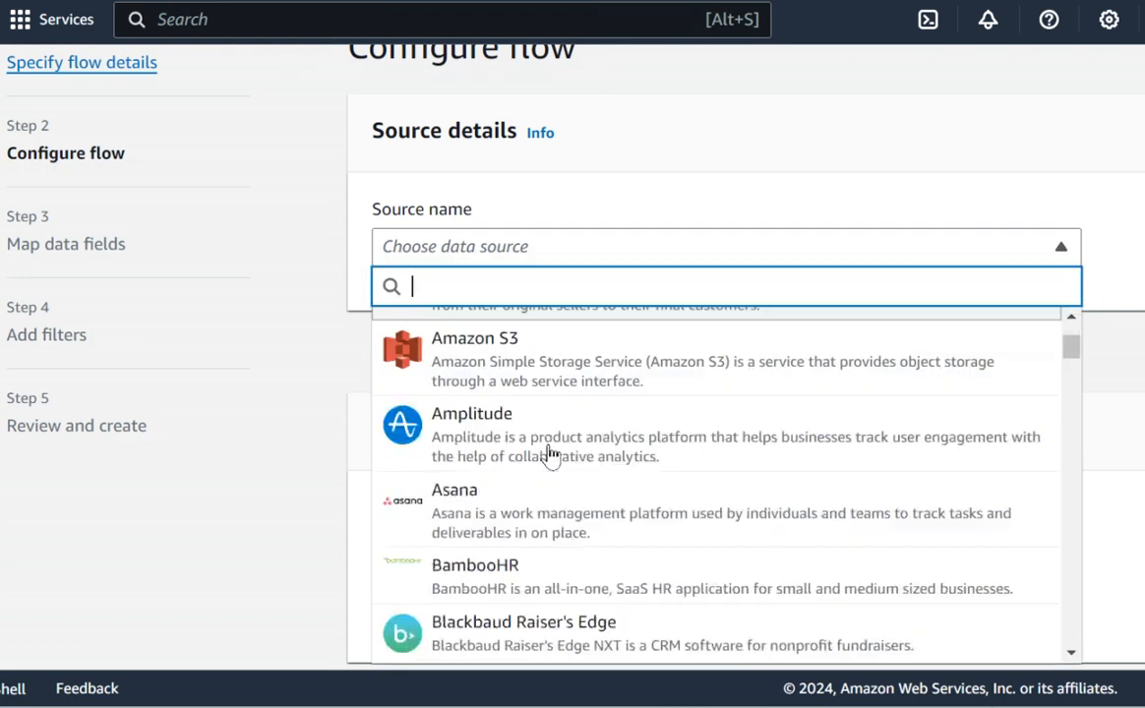
scroll(571, 479, down, 10)
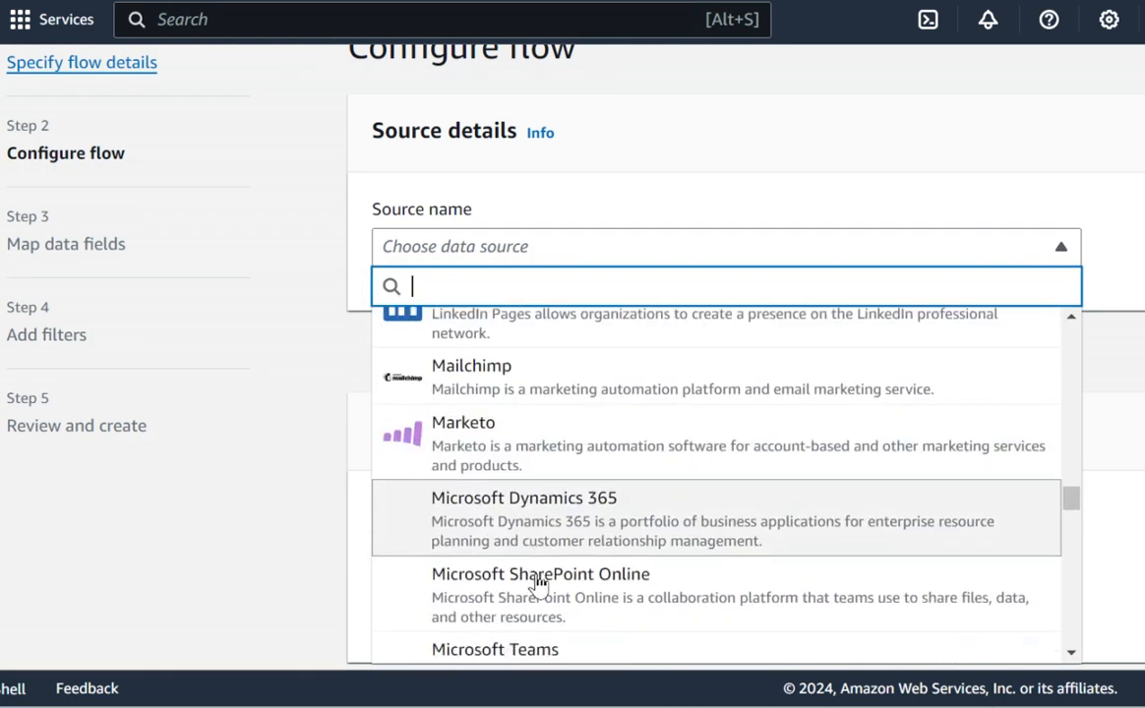
scroll(531, 563, up, 20)
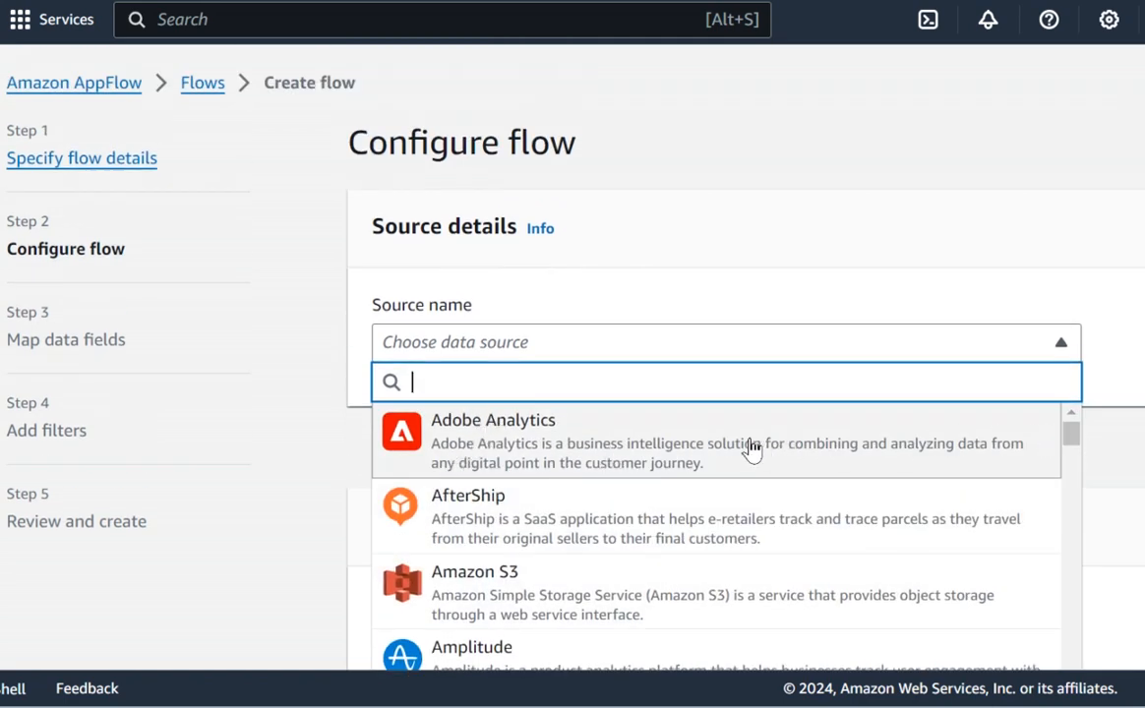
scroll(726, 196, down, 2)
scroll(730, 192, down, 1)
scroll(629, 403, down, 4)
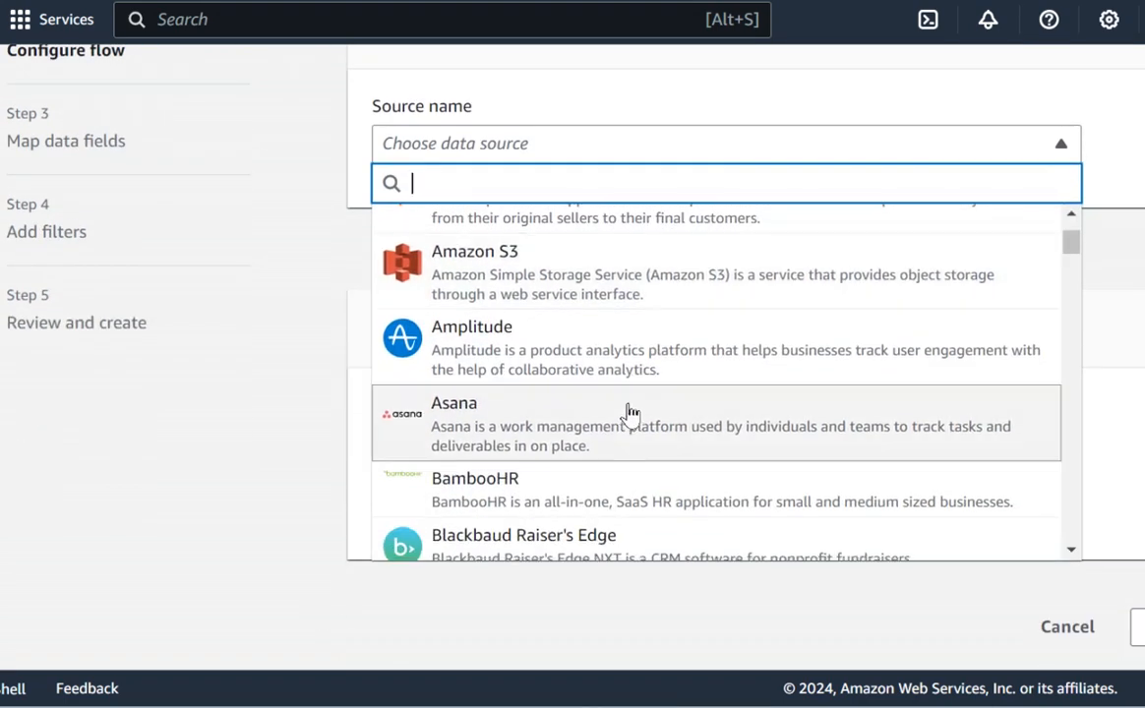
scroll(594, 474, down, 6)
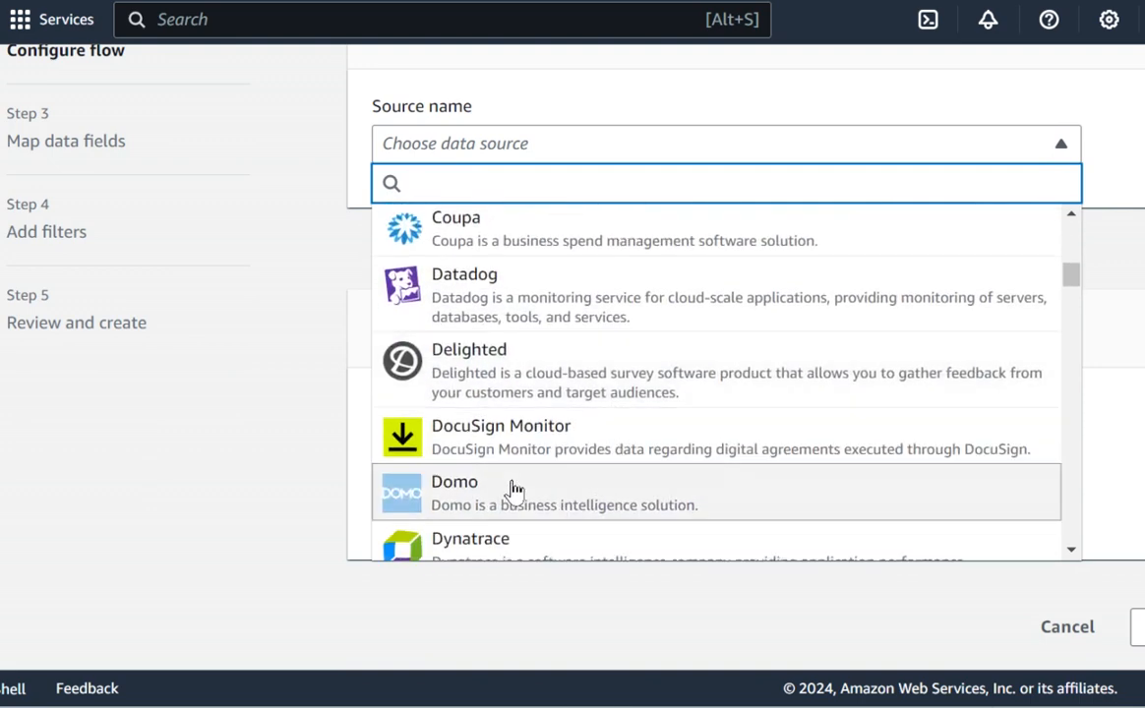
scroll(580, 430, down, 8)
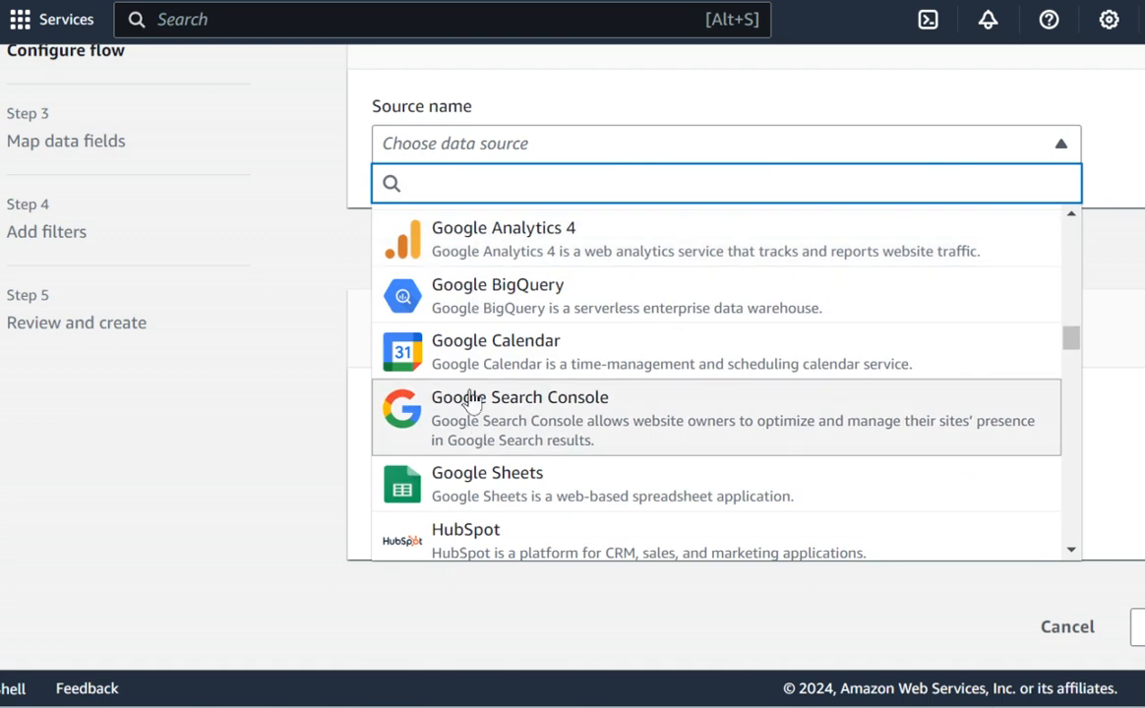
scroll(517, 451, down, 2)
scroll(516, 450, down, 3)
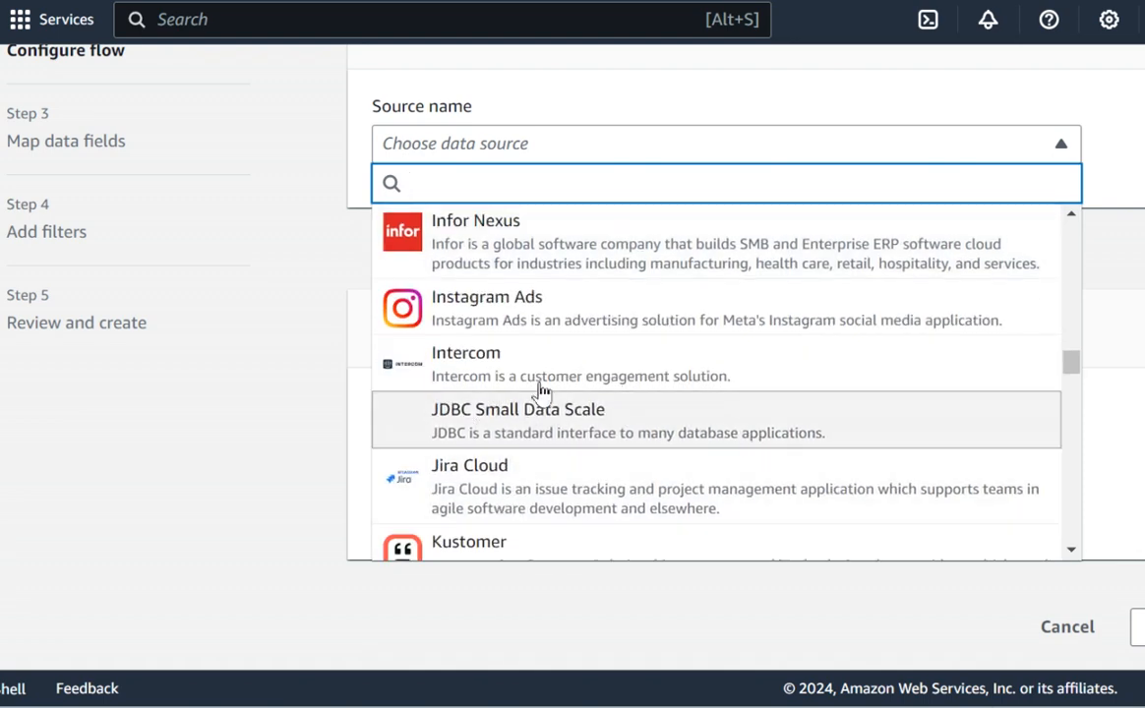
scroll(645, 349, down, 10)
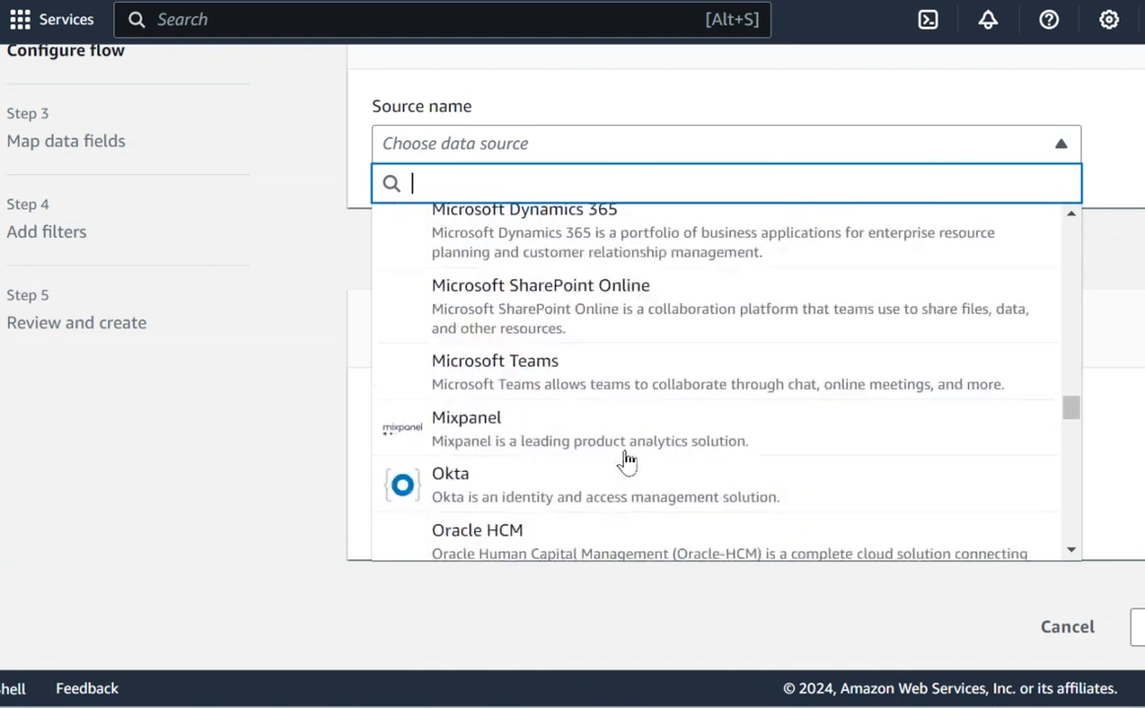
scroll(593, 355, down, 5)
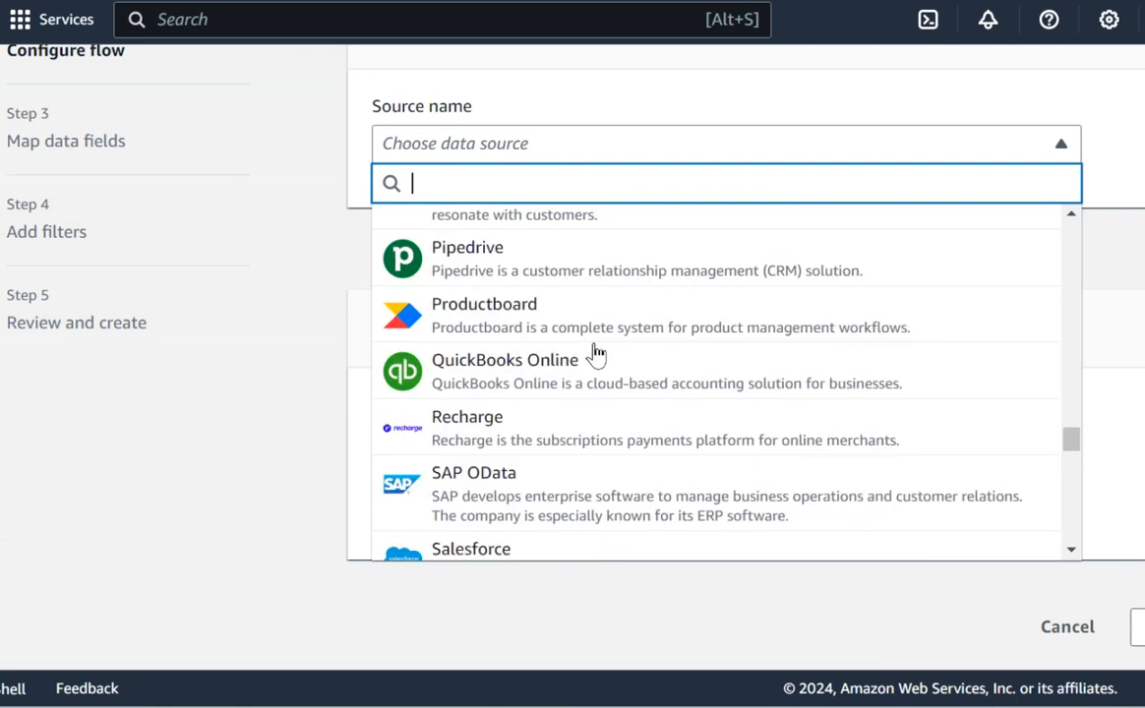
scroll(478, 302, up, 5)
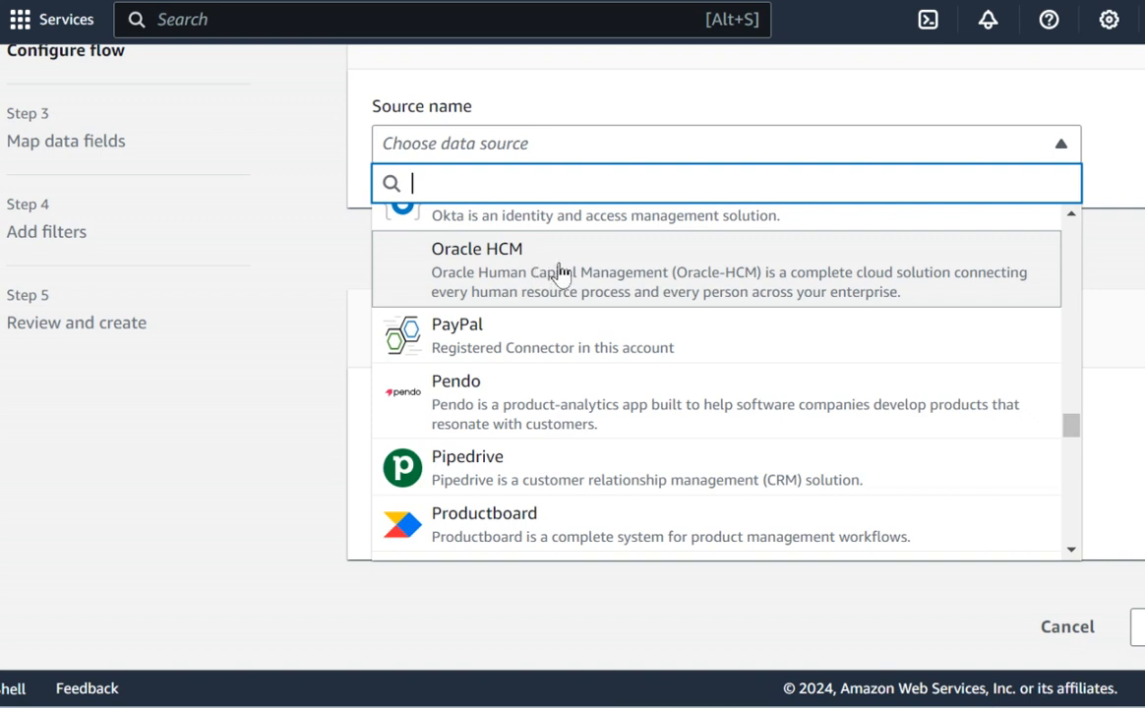
scroll(542, 272, down, 10)
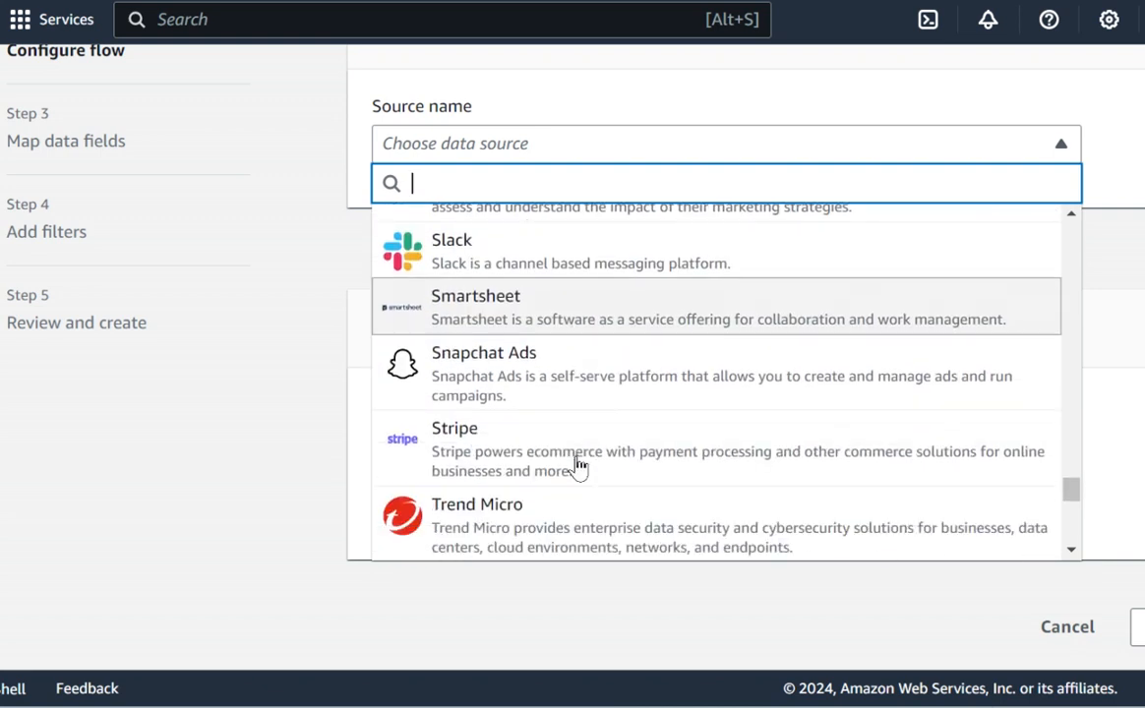
scroll(577, 472, down, 6)
scroll(572, 502, down, 1)
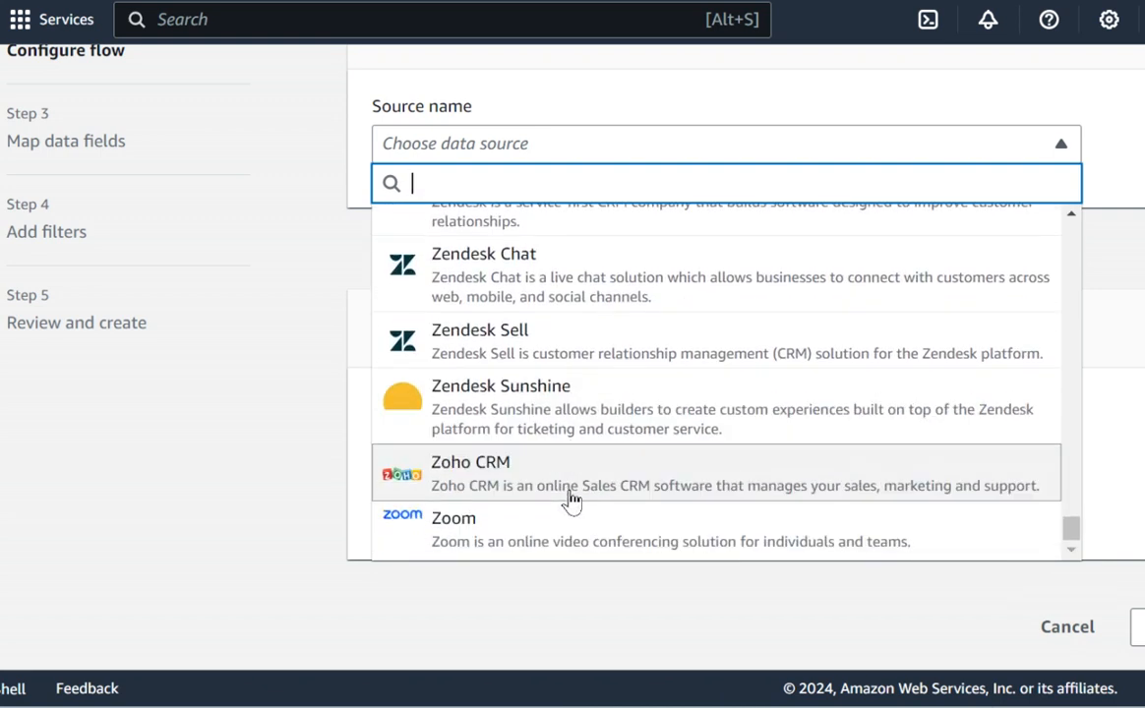
scroll(568, 492, up, 20)
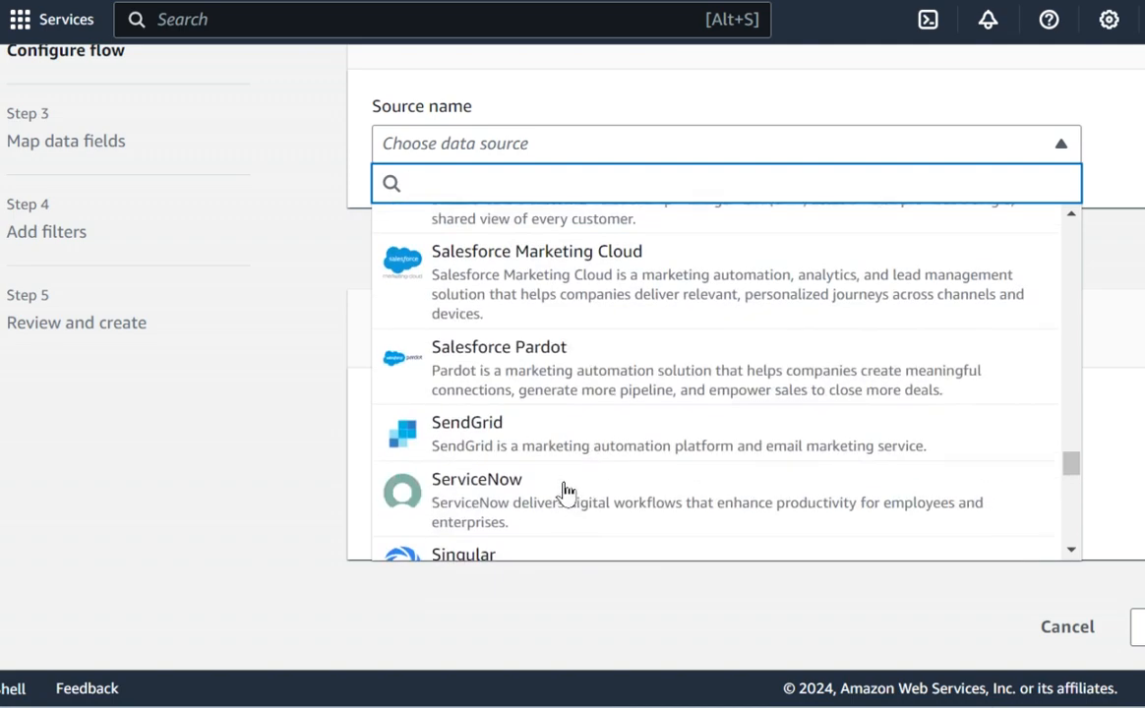
scroll(571, 462, up, 15)
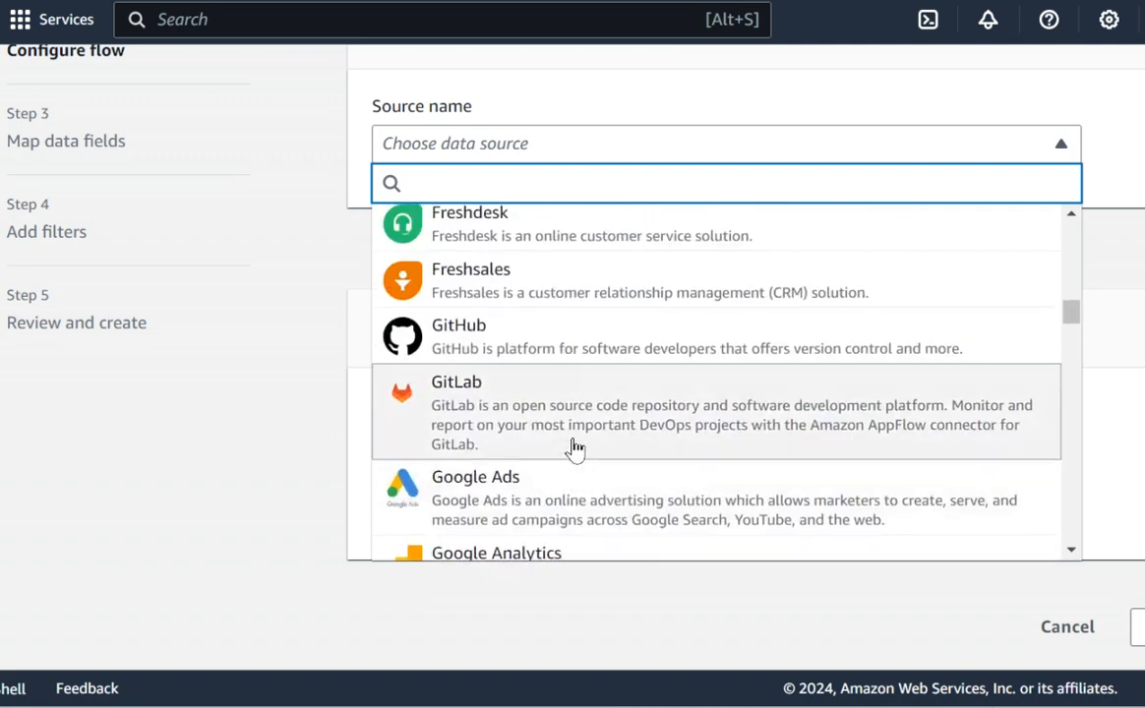
scroll(576, 448, up, 8)
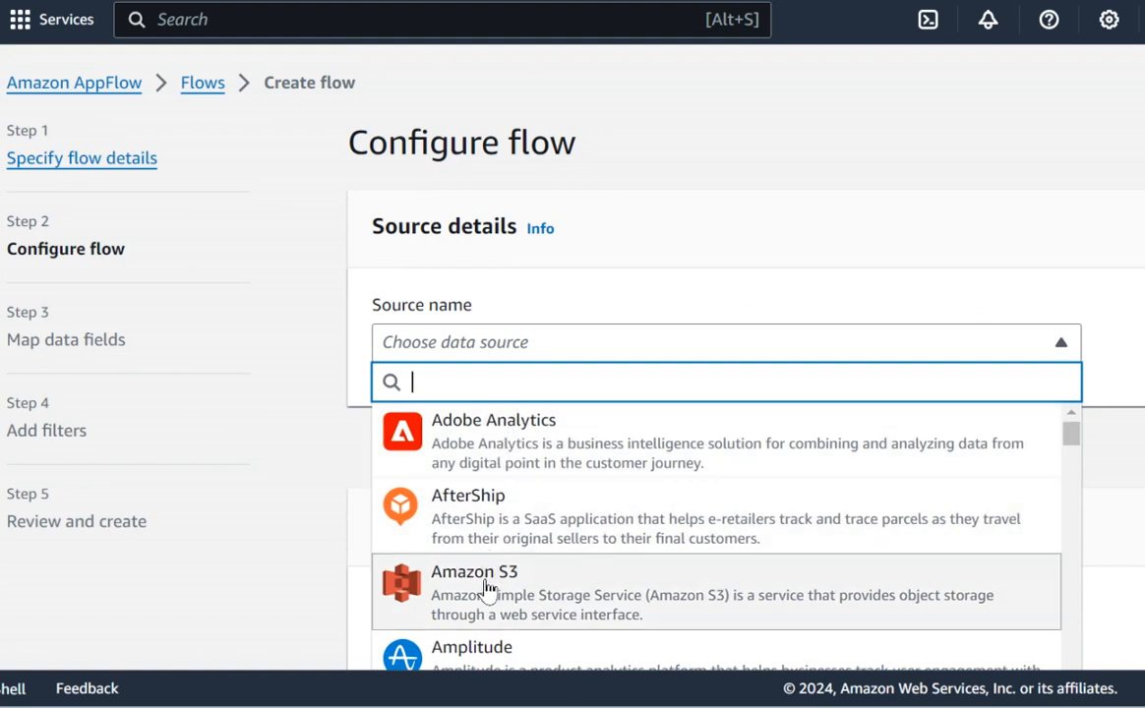
Step: Choose Amazon S3 as the flow's data source and open the source bucket choices
click(486, 589)
scroll(502, 328, down, 3)
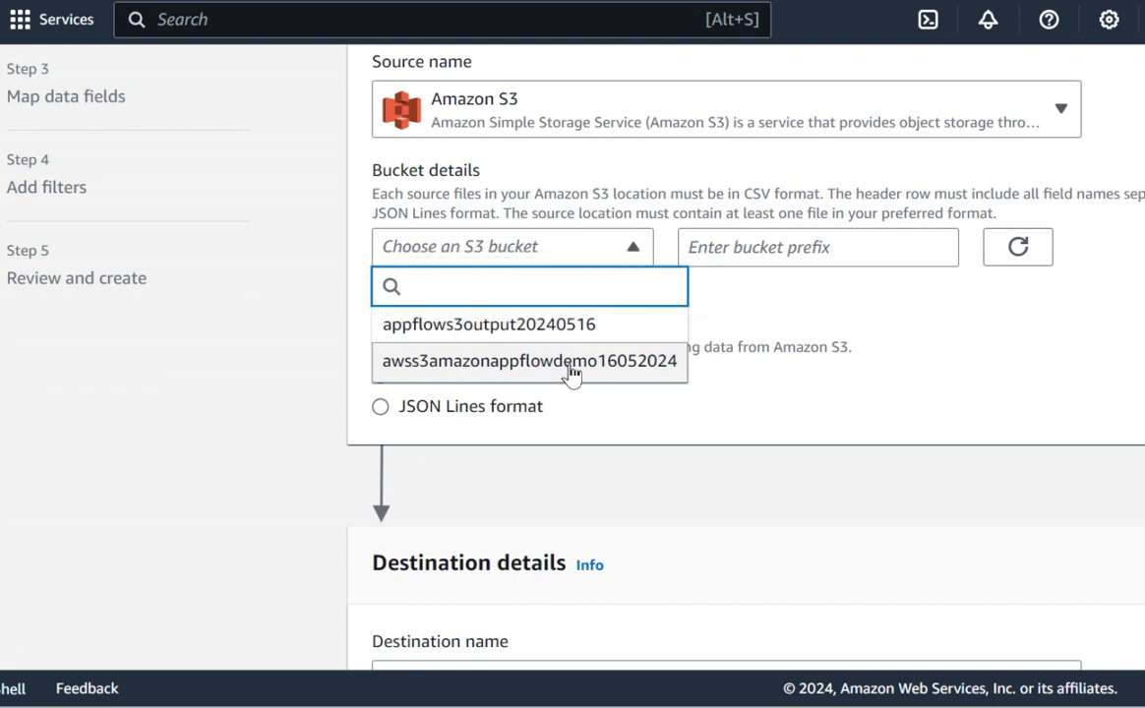
Step: Set the source bucket to awss3amazonappflowdemo16052024 with the bucket prefix s3input
click(551, 366)
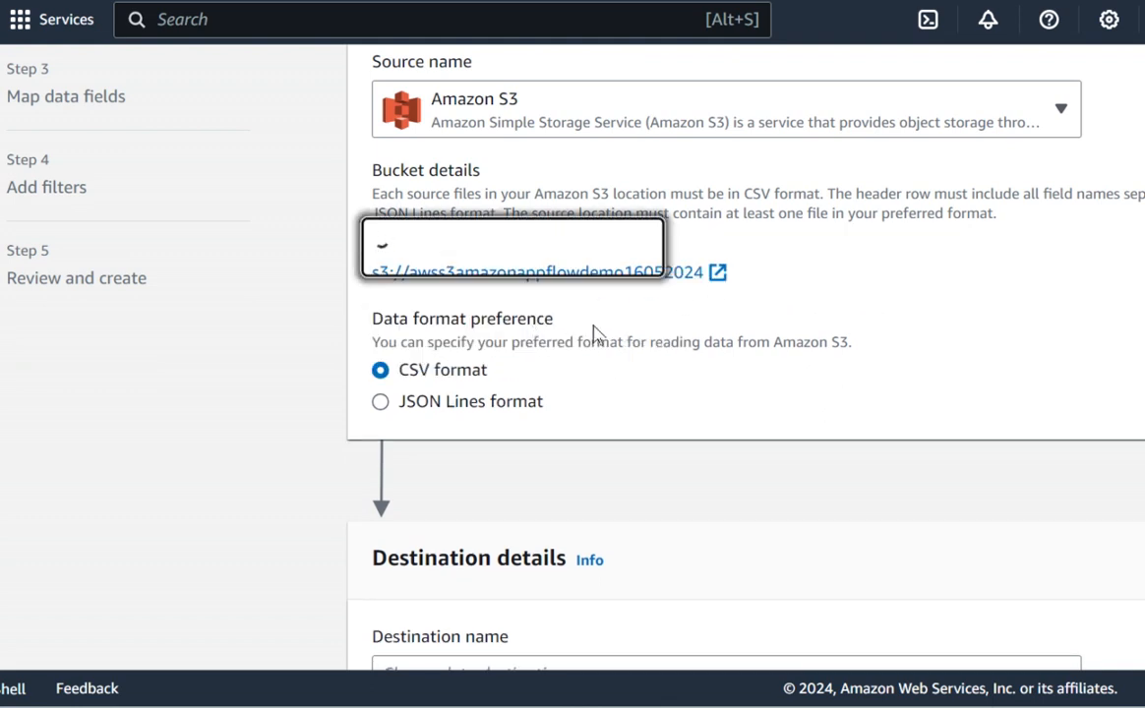
click(847, 247)
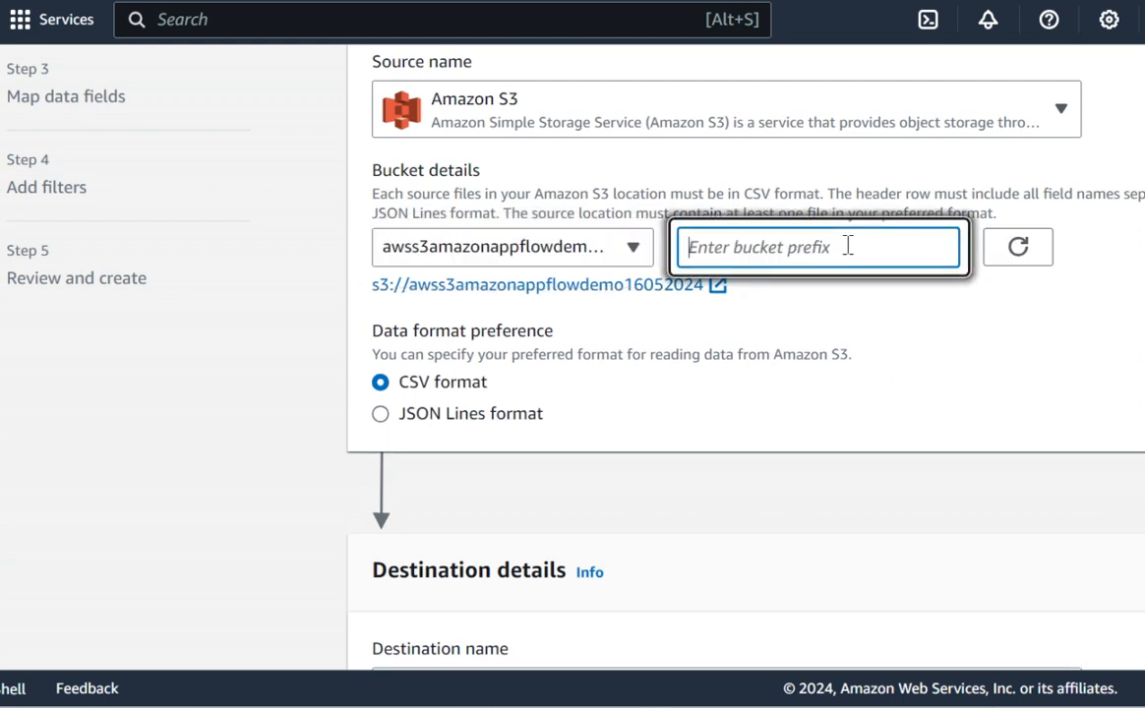
text(s3ino)
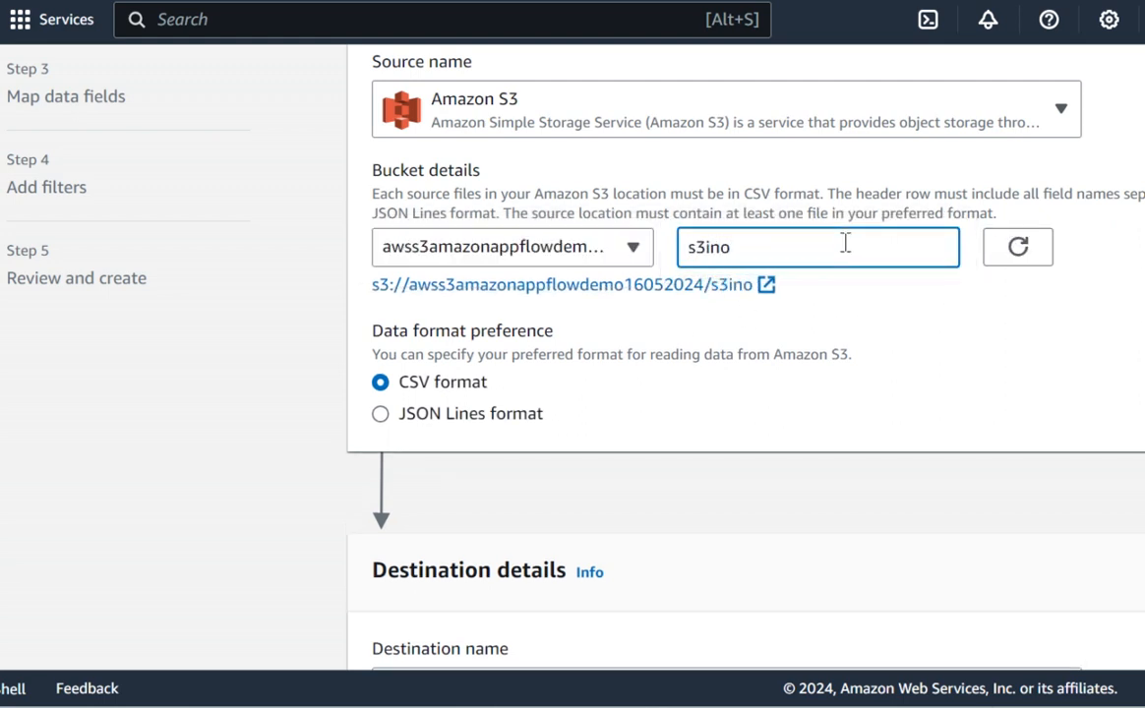
key(BackSpace)
text(put)
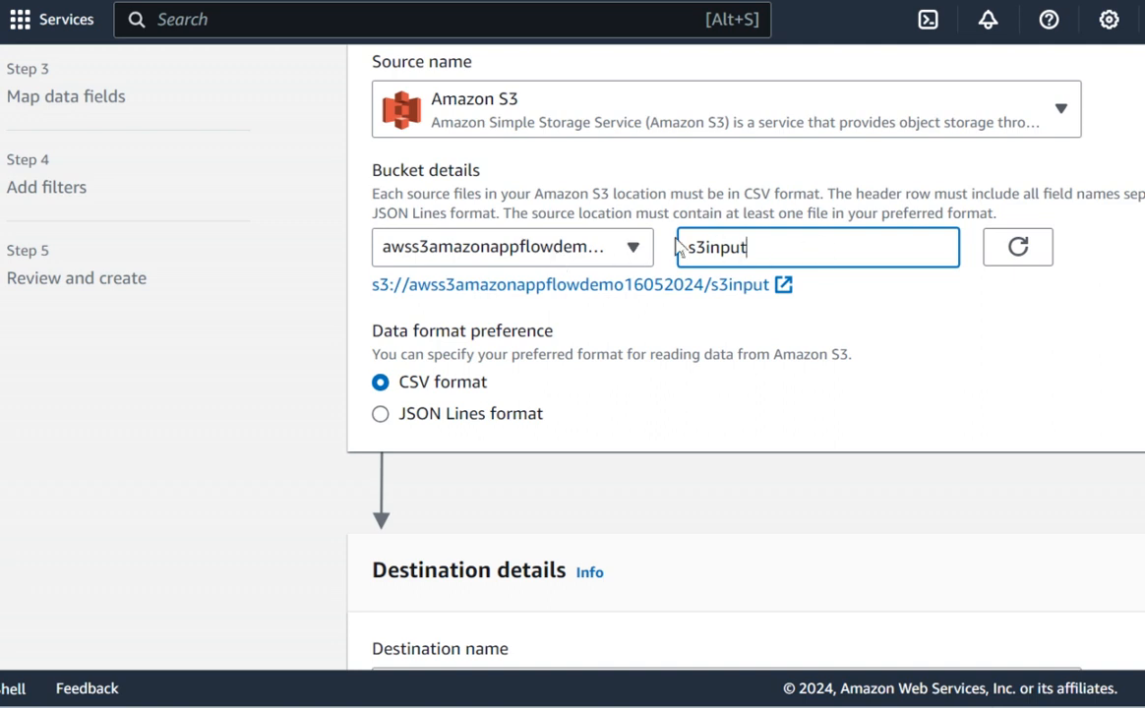
Step: Choose Amazon S3 as the destination, with bucket appflows3output20240516 and bucket prefix s3output
scroll(511, 325, down, 5)
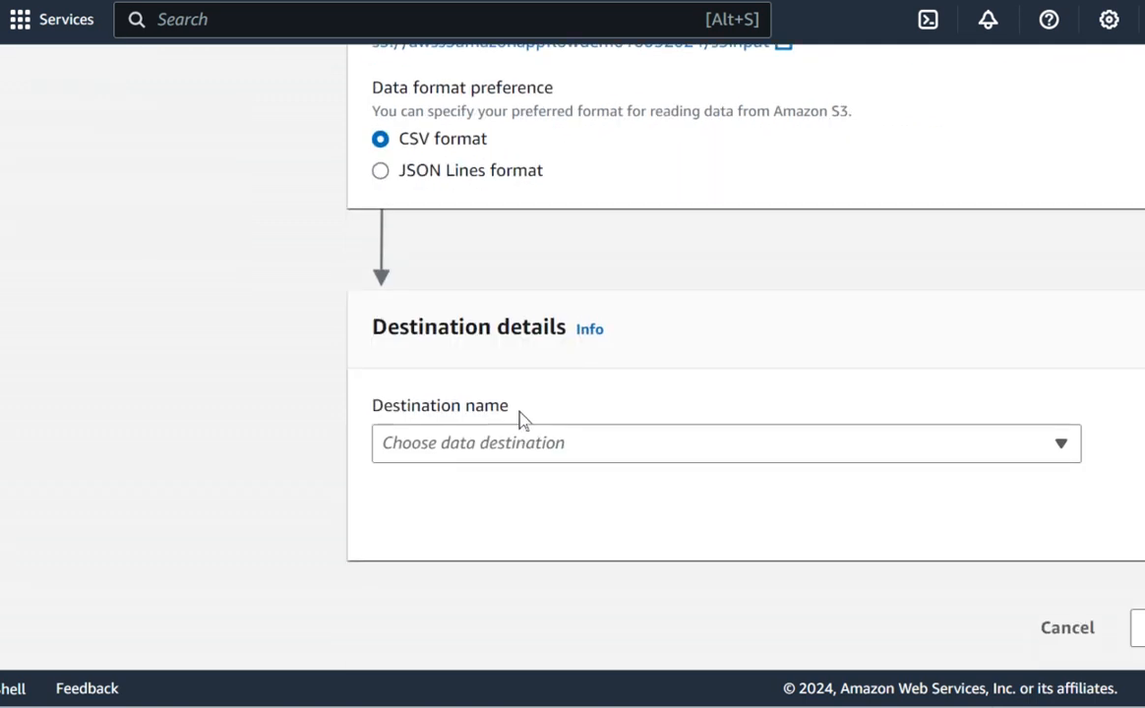
click(509, 453)
click(521, 396)
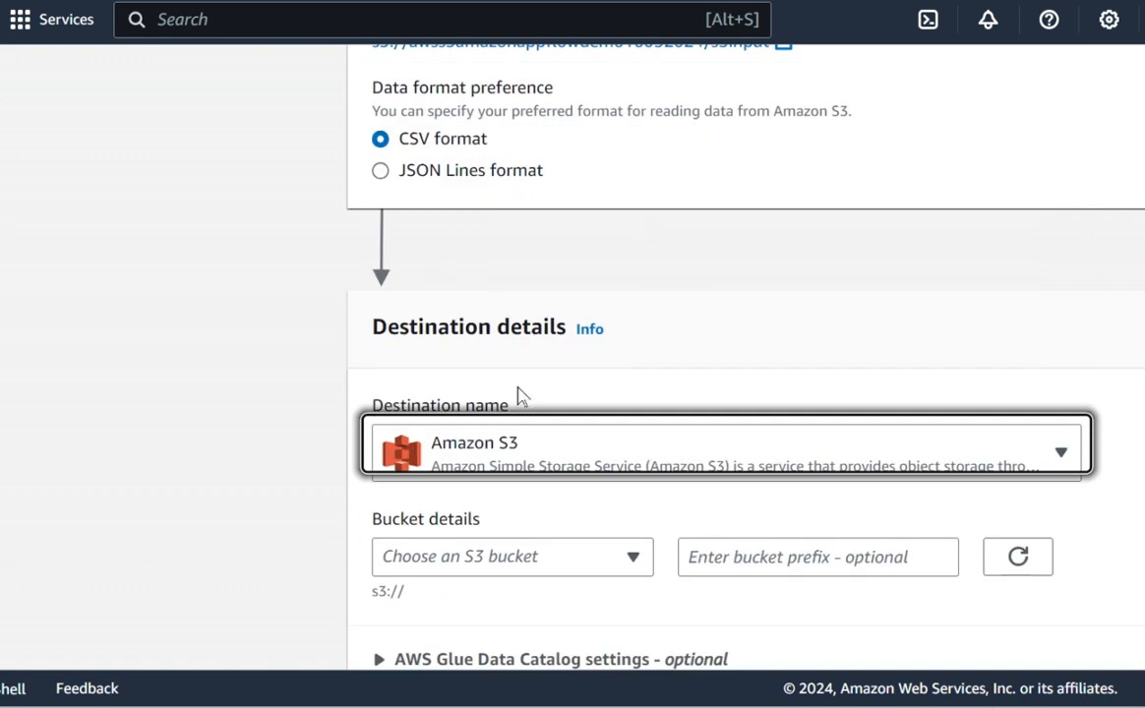
click(537, 557)
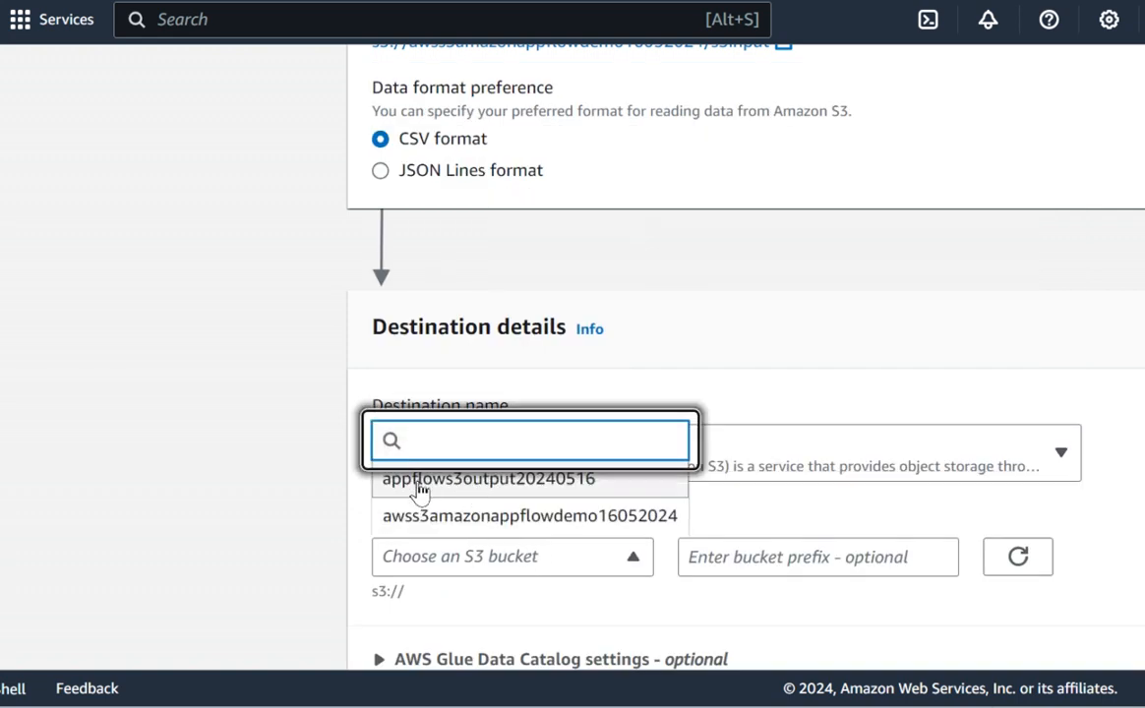
click(458, 484)
click(844, 556)
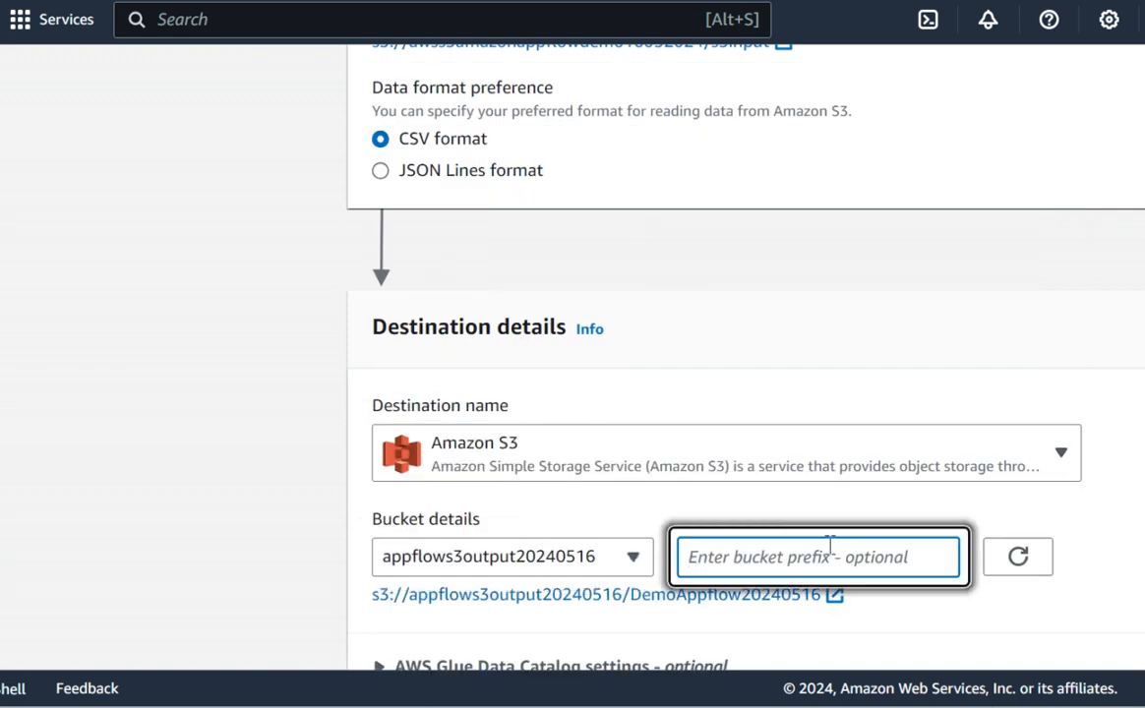
text(output)
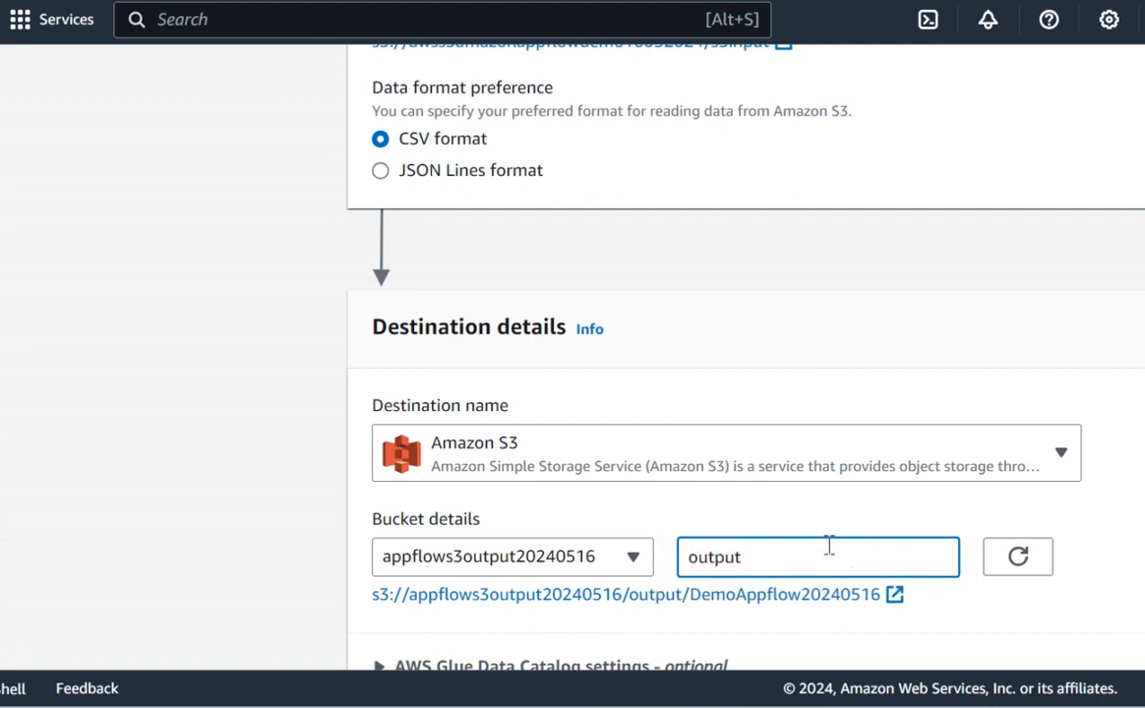
text(s3)
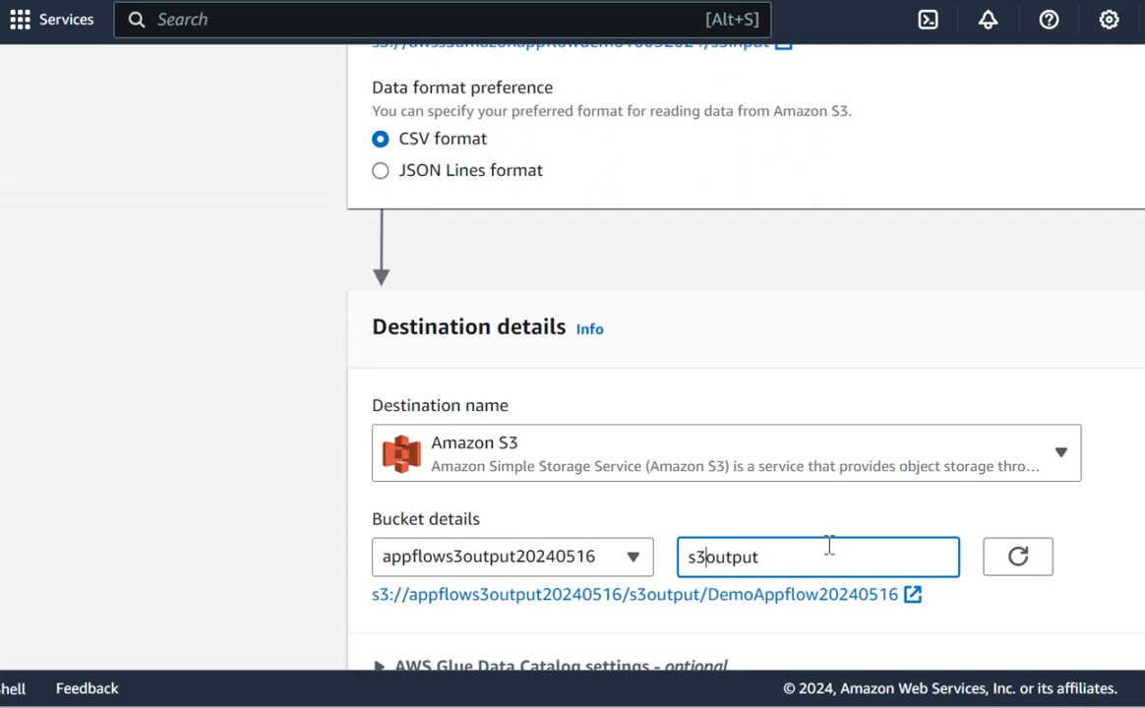
Step: Enable cataloging the data in the AWS Glue Data Catalog and assign the user role appflowgluedemo20240516
scroll(764, 261, up, 3)
scroll(838, 389, down, 6)
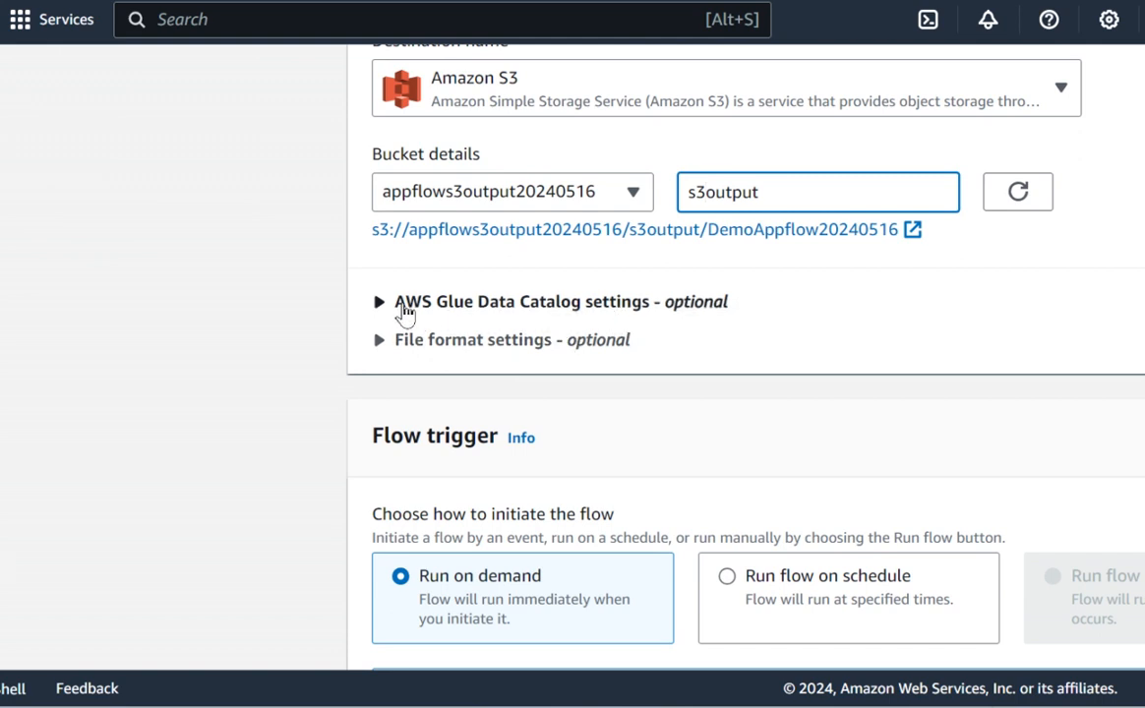
click(388, 306)
click(379, 429)
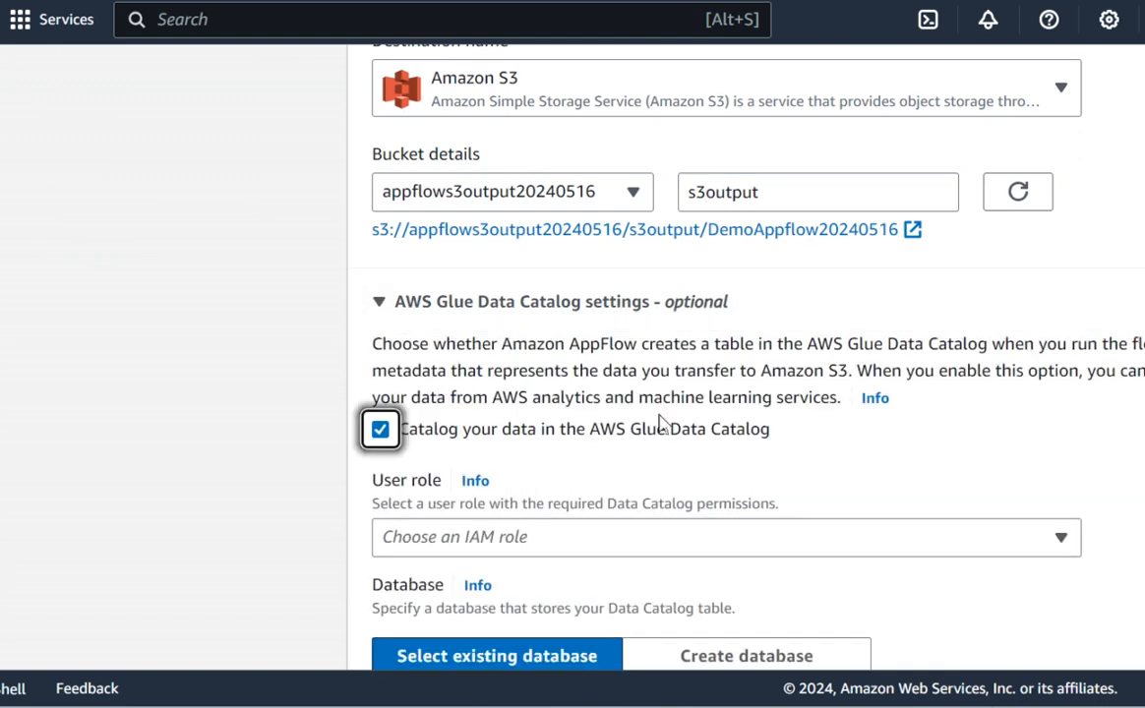
scroll(623, 345, down, 2)
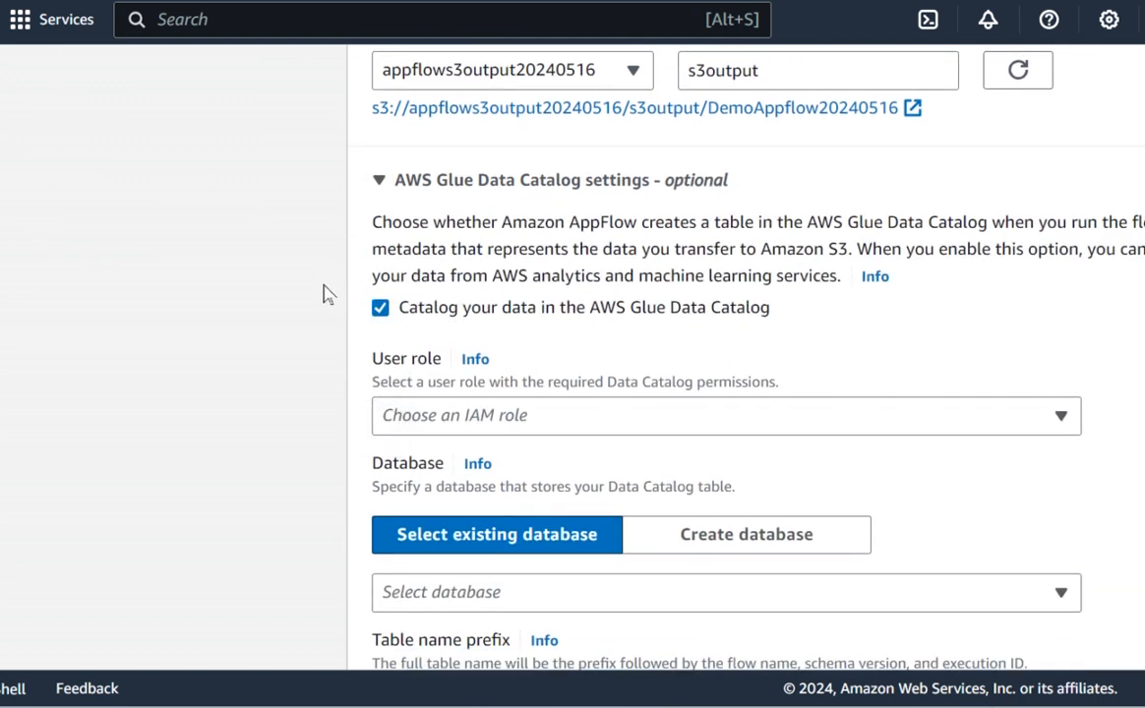
click(518, 423)
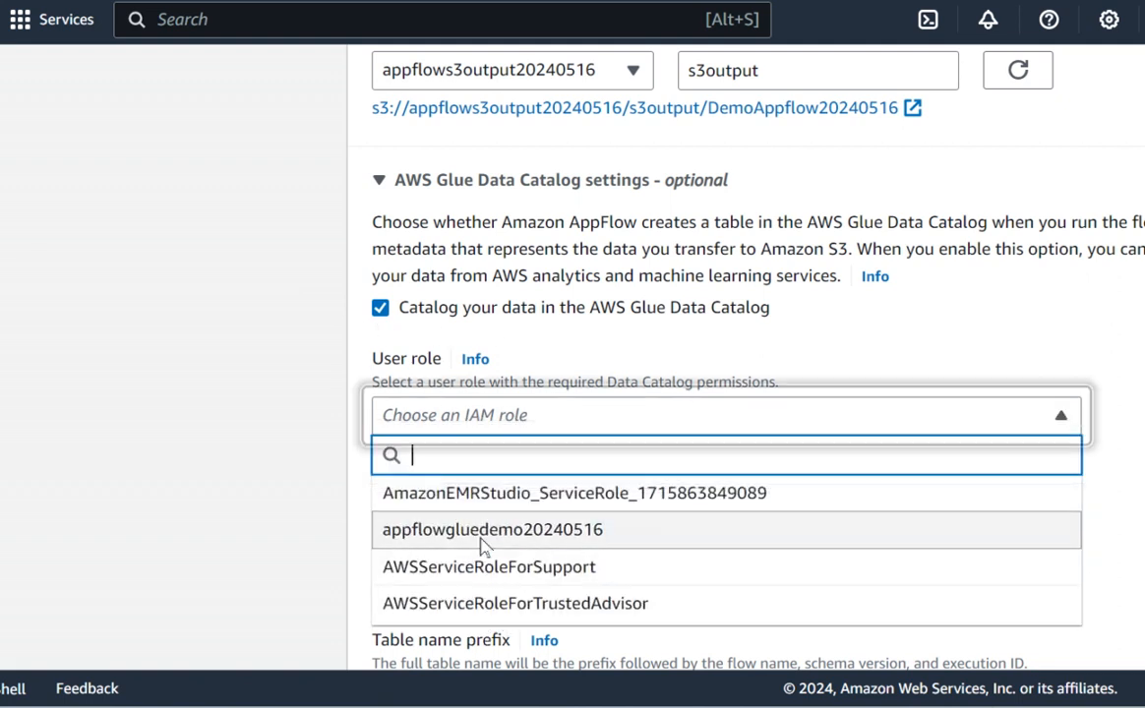
click(438, 527)
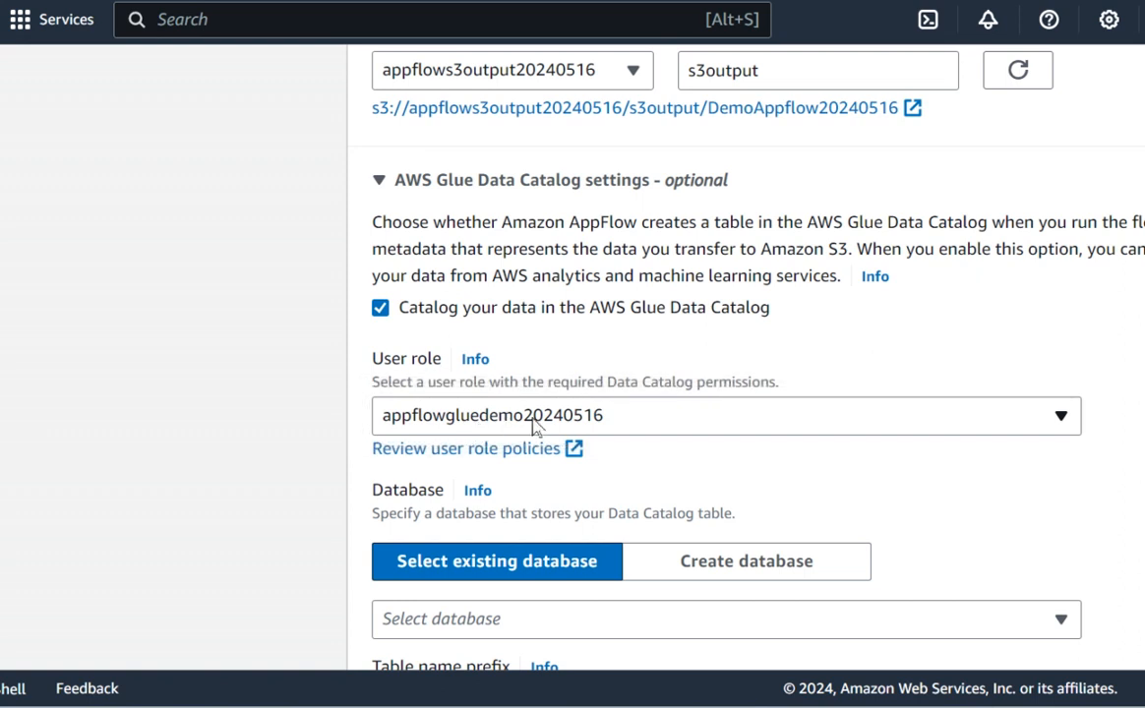
Step: Select the existing database glue_demoodb for the Data Catalog table and set the table name prefix to Employee
scroll(755, 325, down, 2)
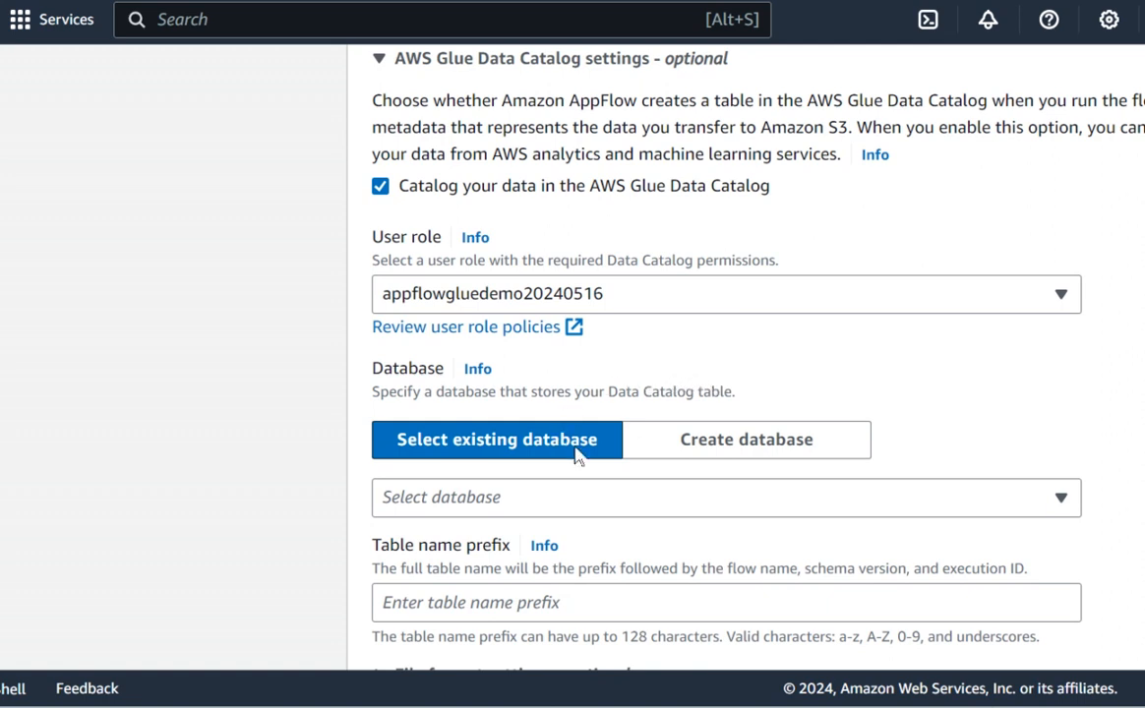
scroll(665, 450, down, 1)
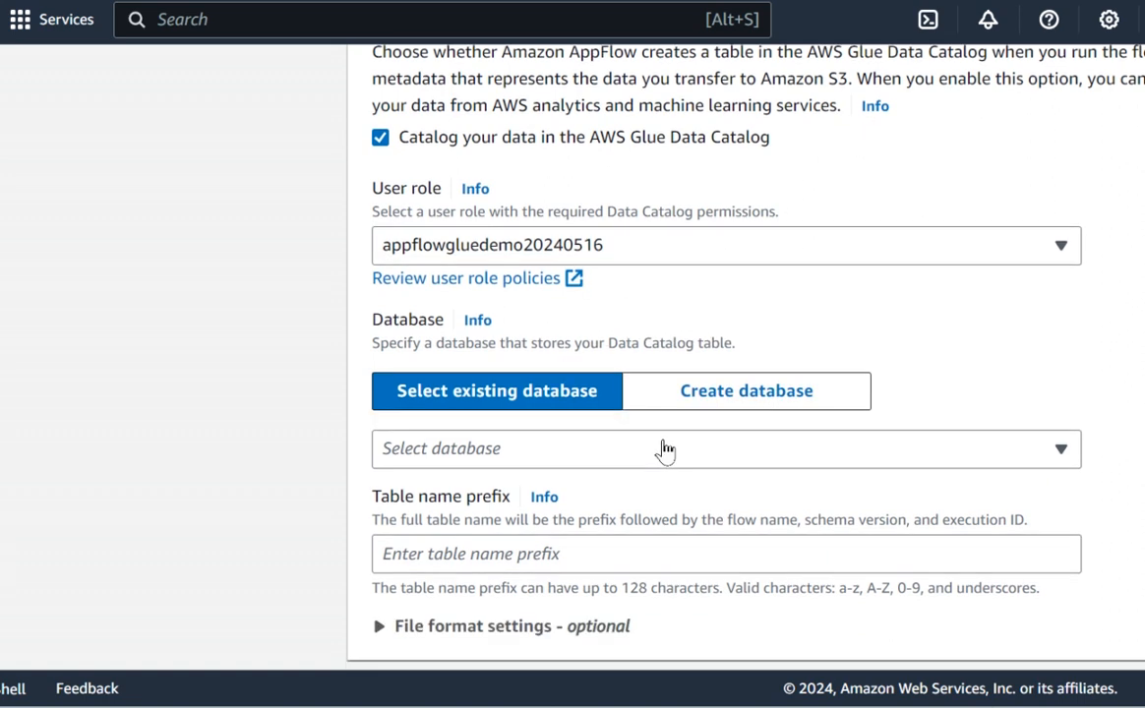
scroll(665, 449, down, 1)
scroll(556, 352, down, 2)
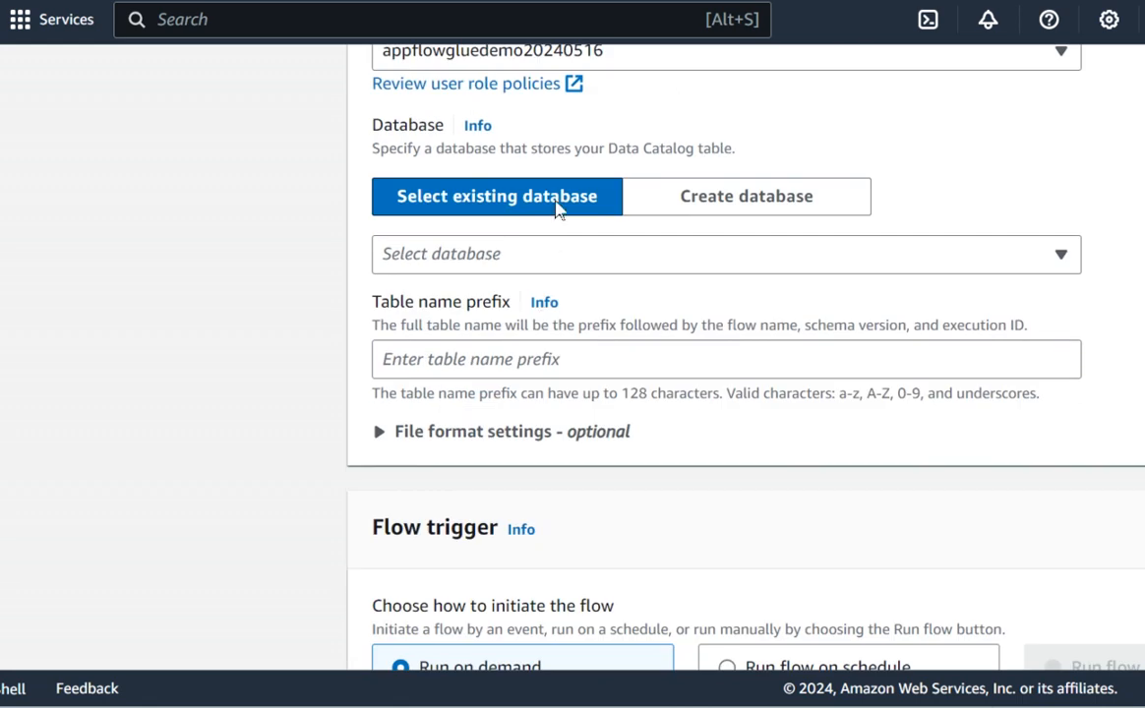
click(542, 253)
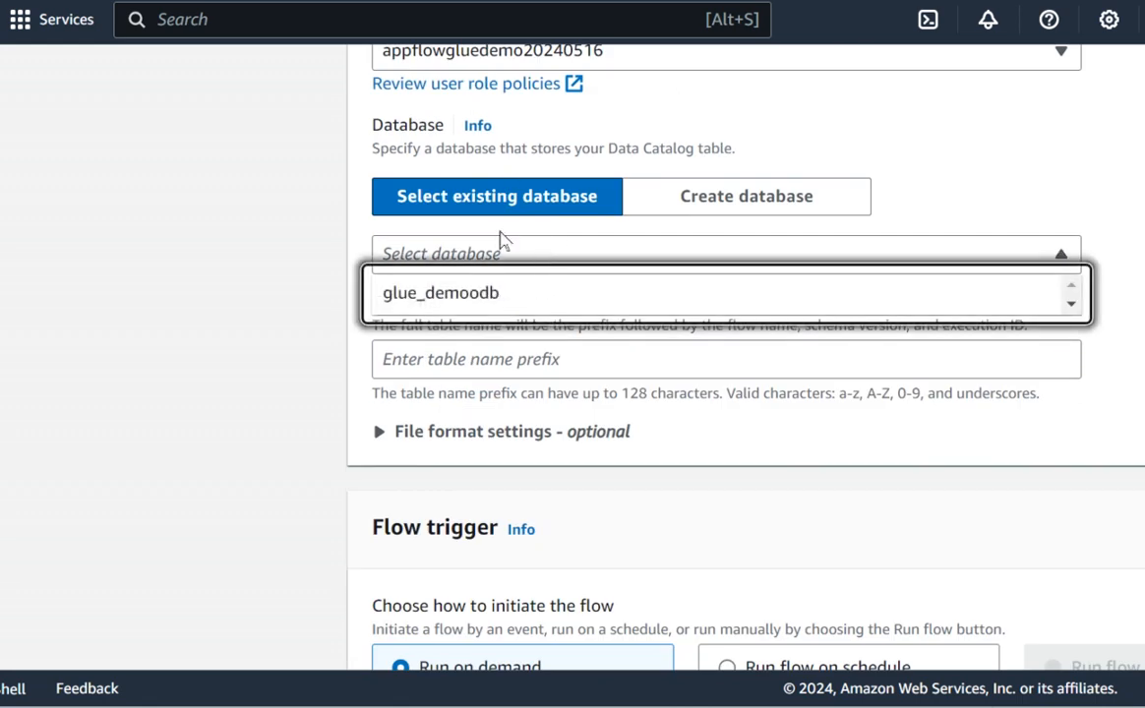
click(473, 300)
click(578, 358)
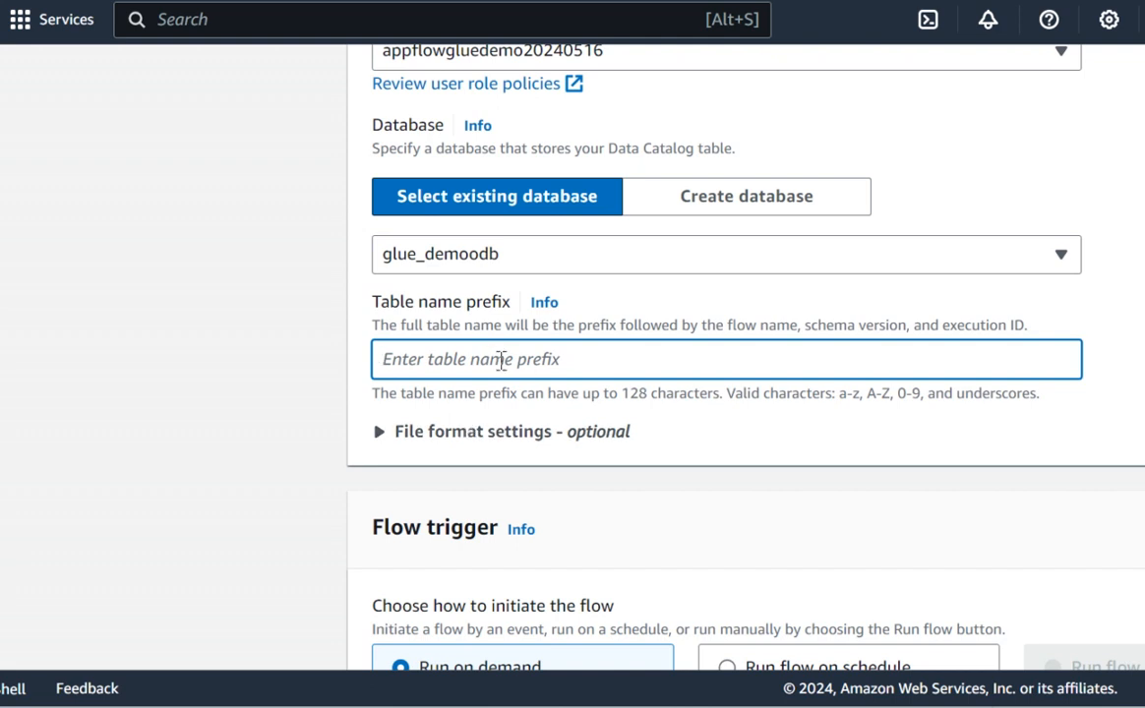
text(Employee)
Step: Set the destination files to CSV format with a timestamp added to the file name, and continue to the Map data fields step
scroll(464, 369, down, 2)
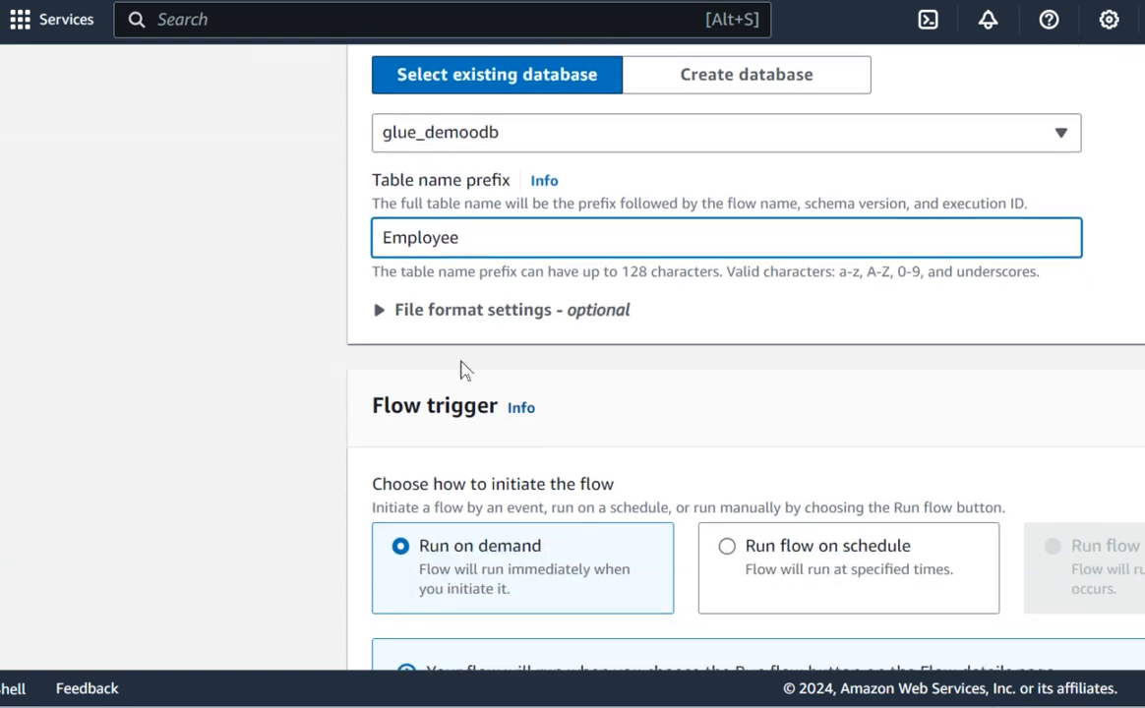
click(388, 328)
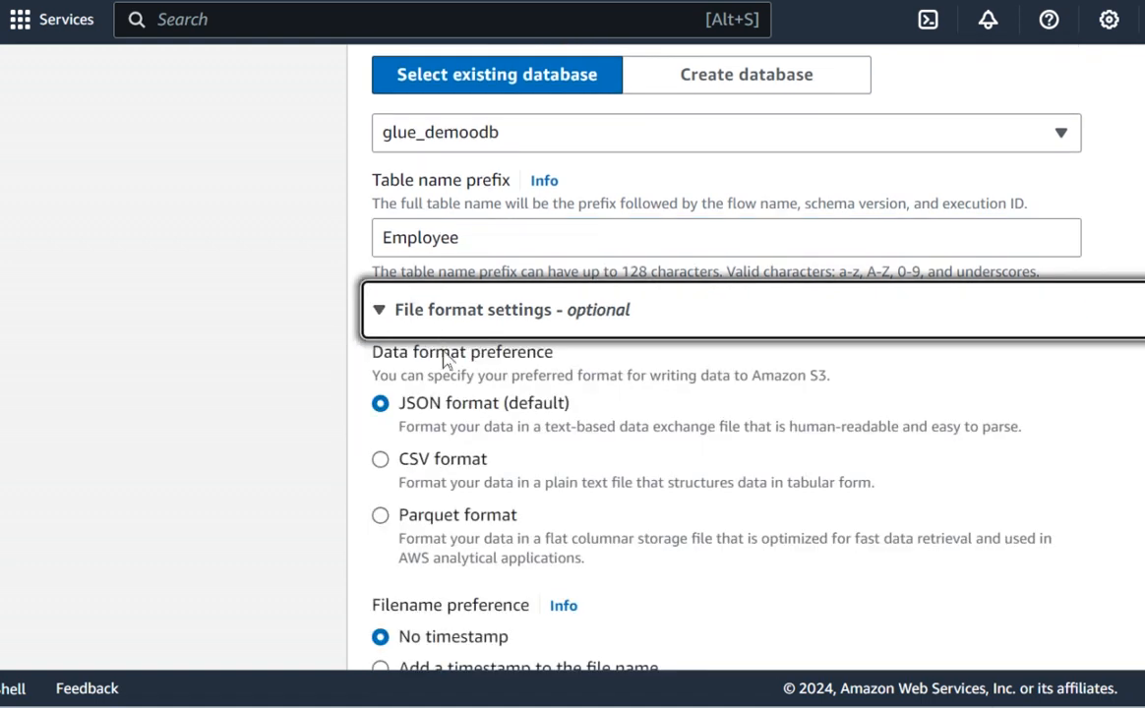
click(380, 459)
scroll(733, 350, down, 4)
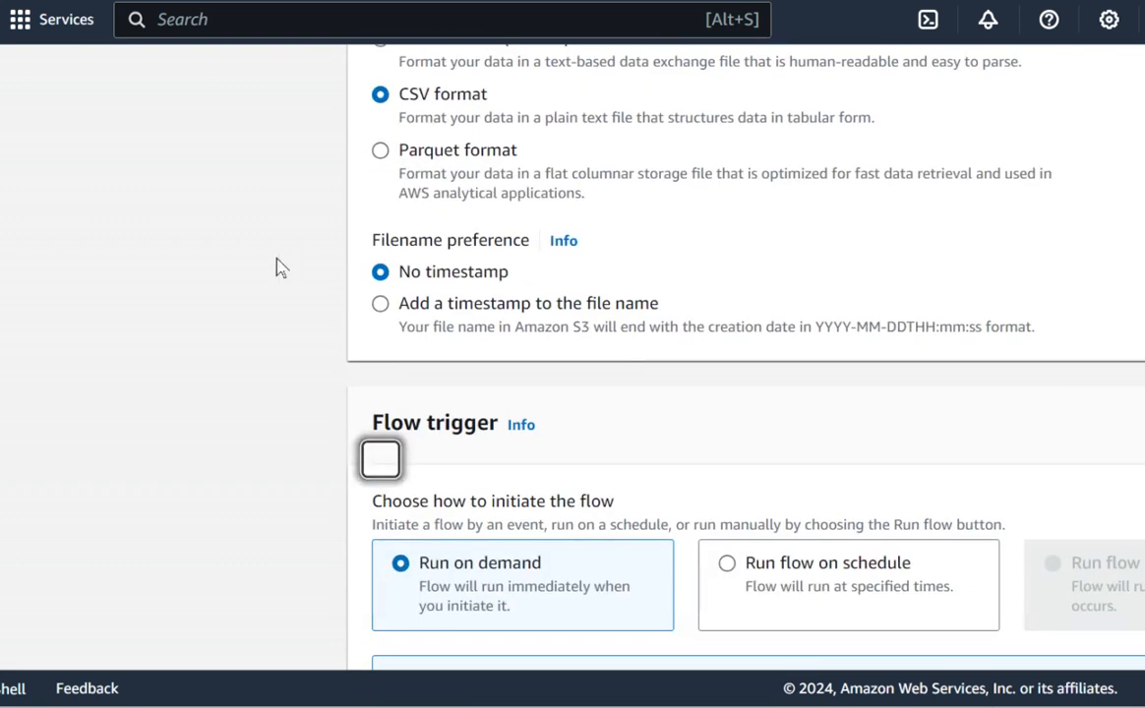
click(426, 309)
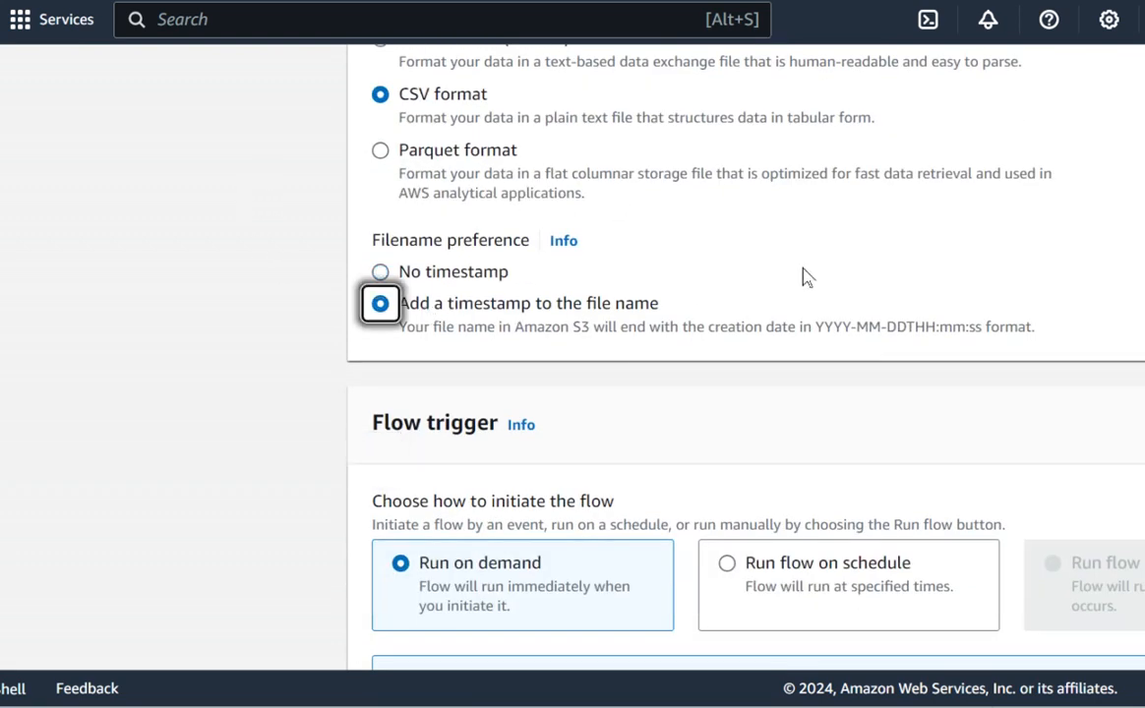
scroll(427, 219, down, 1)
scroll(672, 308, down, 1)
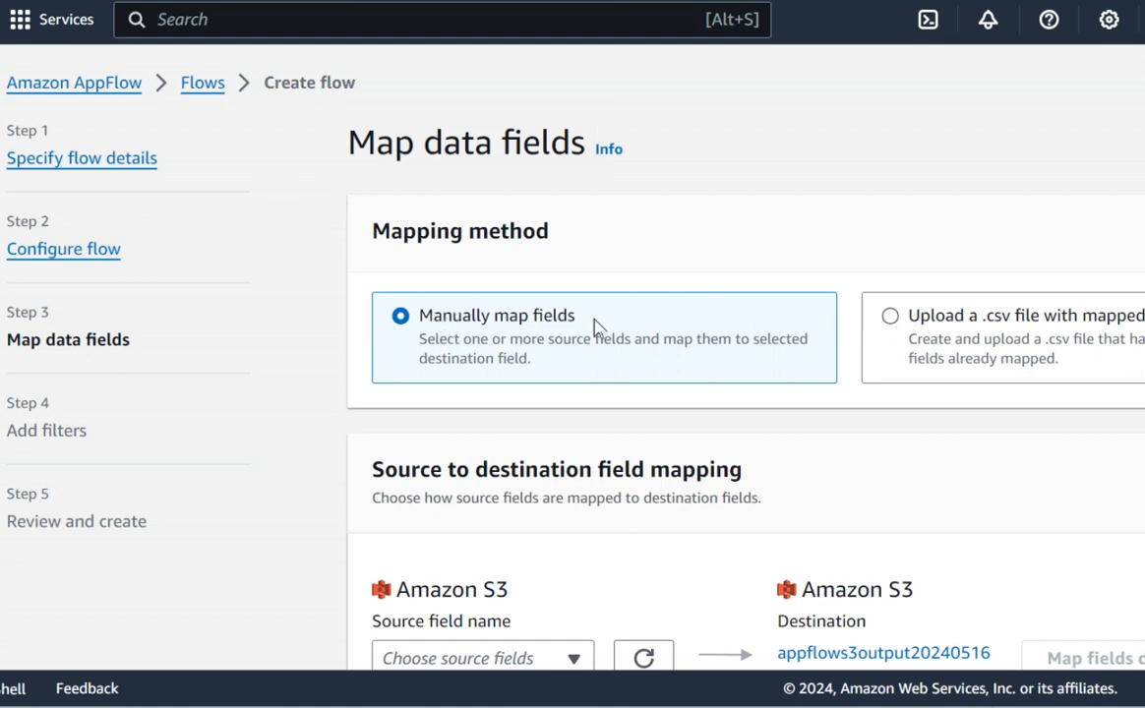
Step: Open the source field choices for the manual source-to-destination mapping and look through the available fields
scroll(649, 236, down, 3)
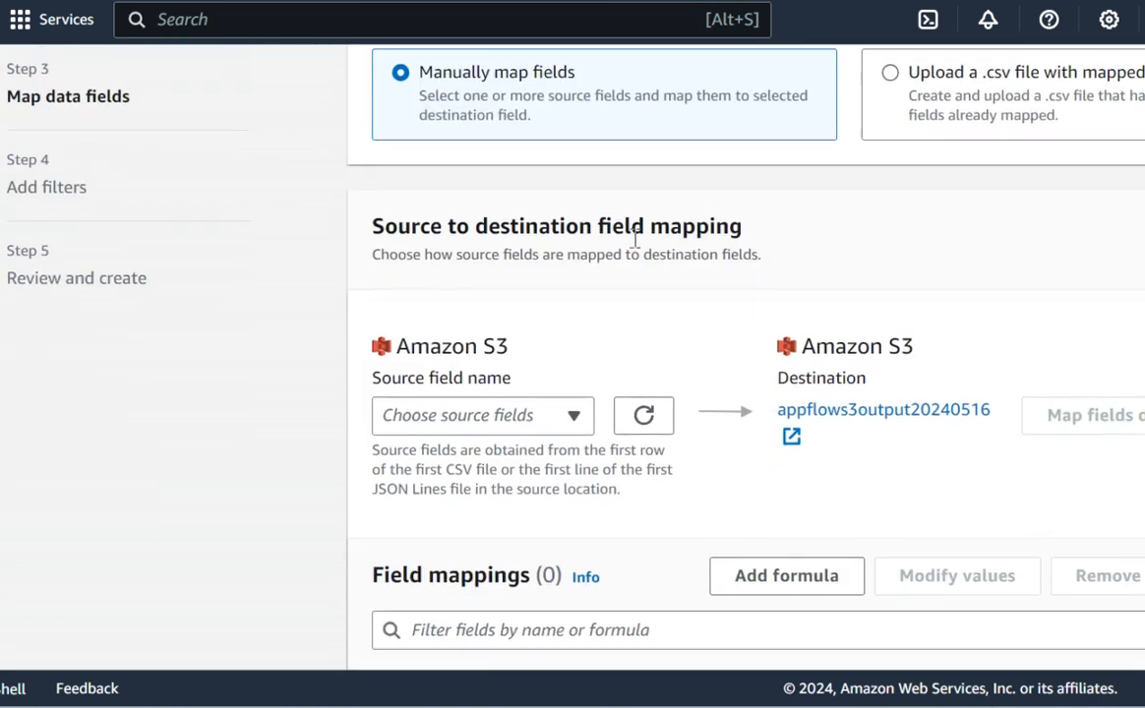
scroll(513, 315, down, 2)
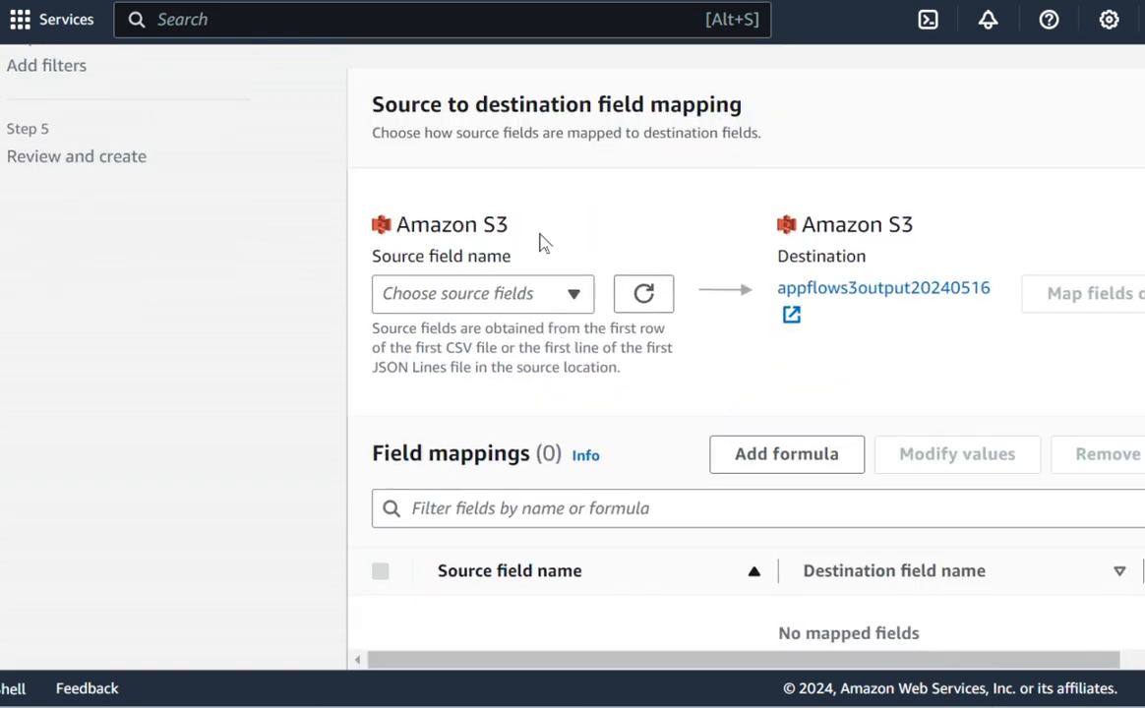
drag(541, 241, 379, 234)
click(507, 293)
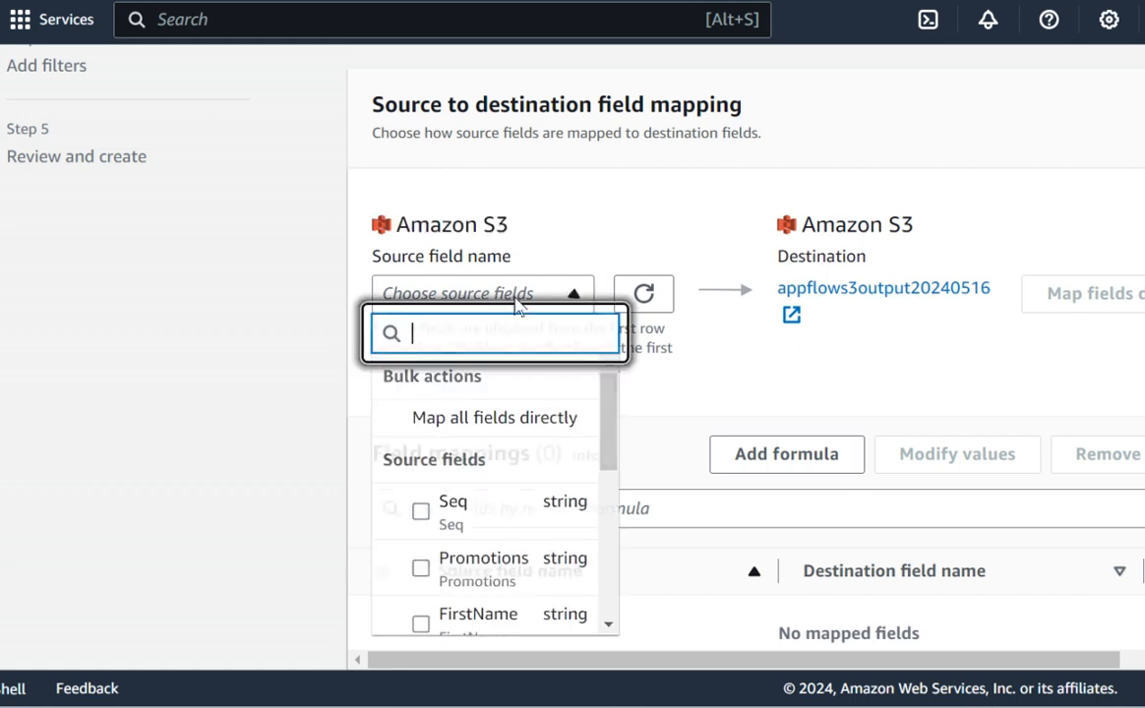
scroll(473, 542, down, 10)
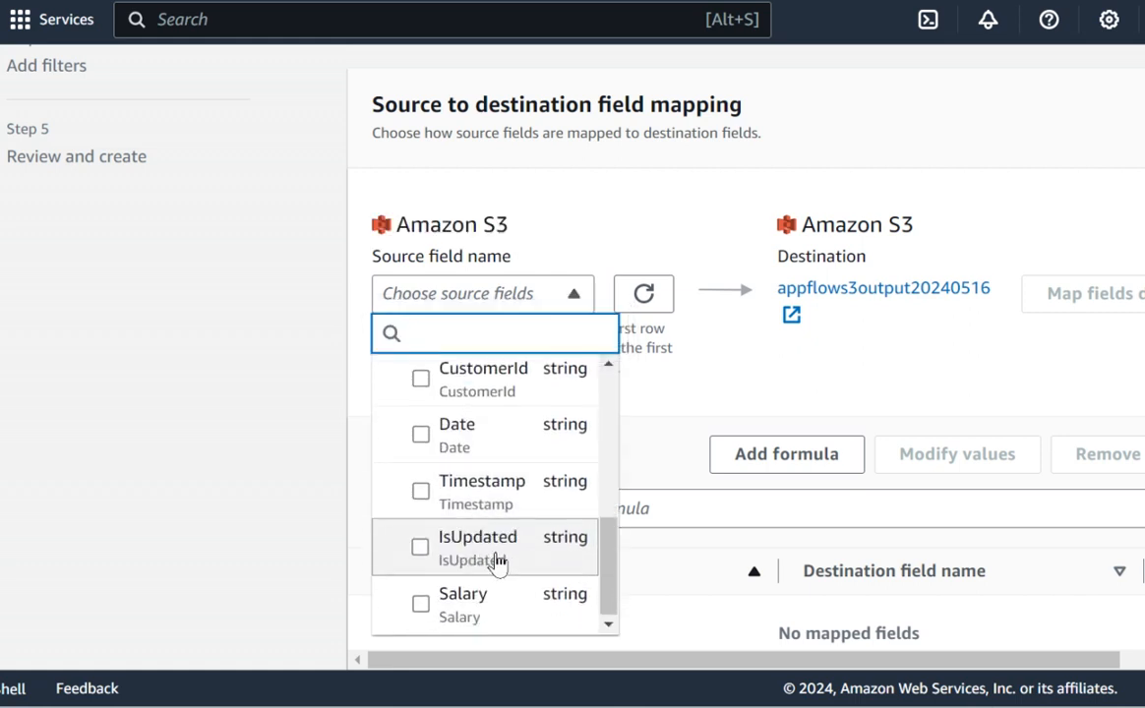